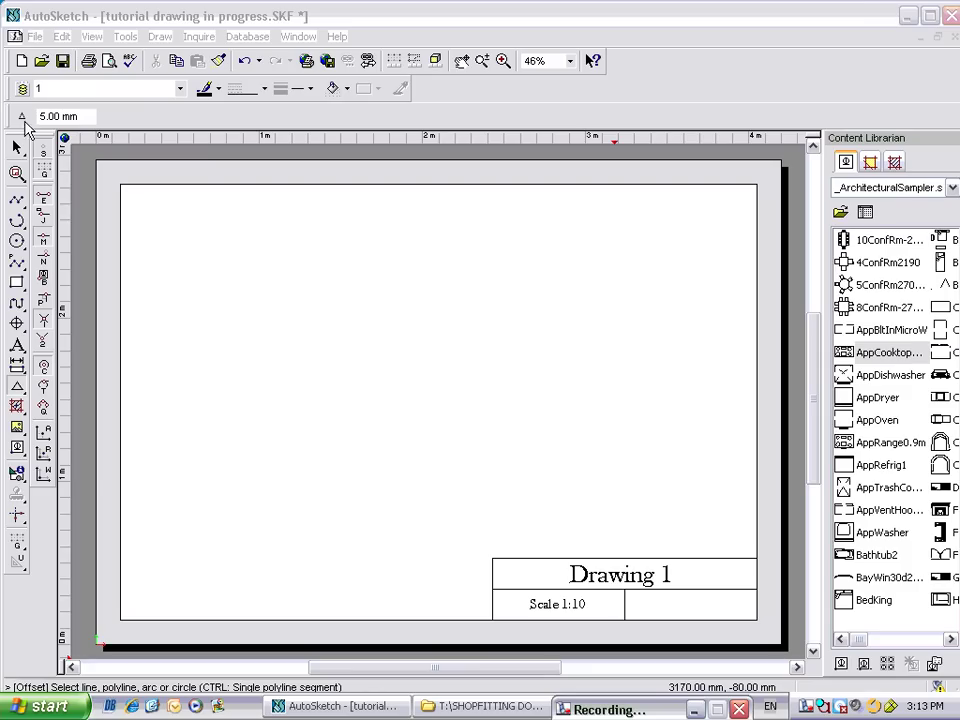
- Check that the current offset distance is 5.00 mm
{"action": "left_click", "coordinate": [20, 408]}
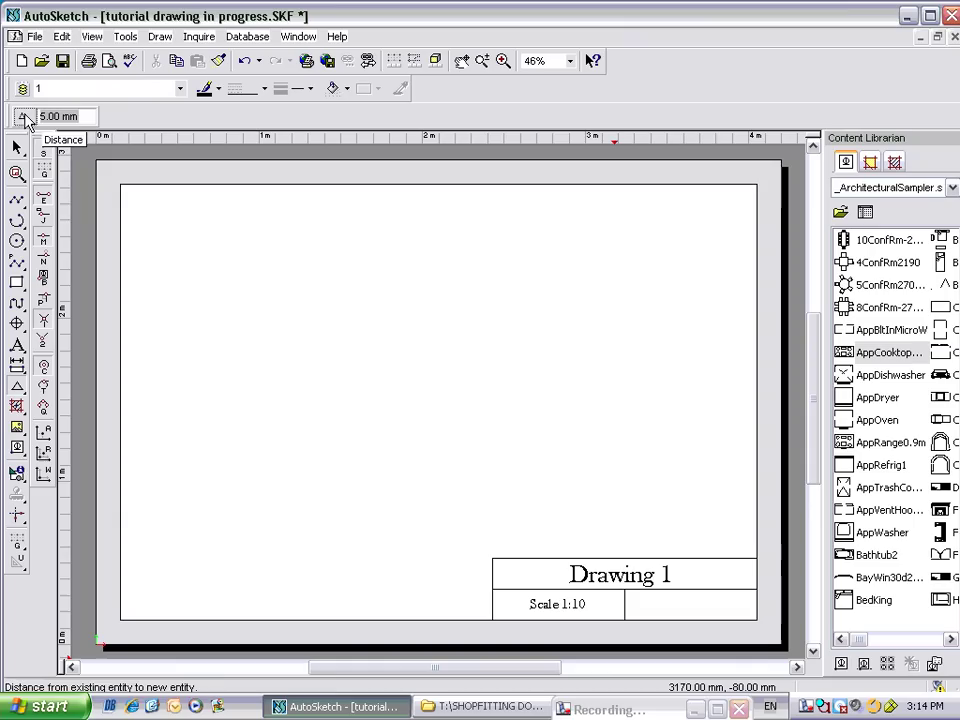
{"action": "left_click", "coordinate": [42, 116]}
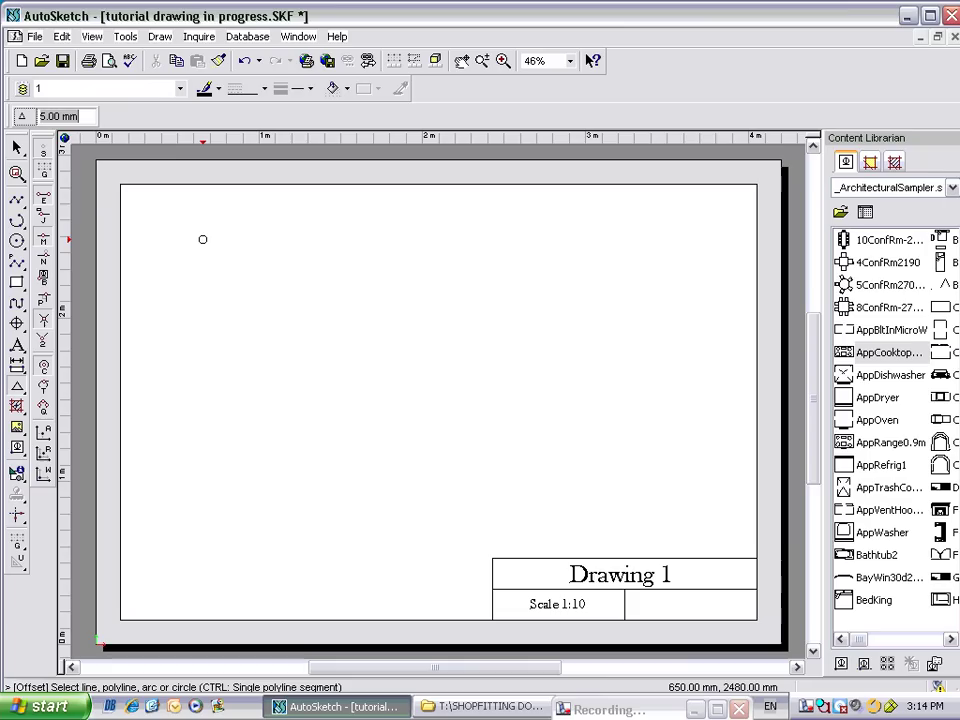
- Draw a Line Single vertical line near the sheet's top left, set to 2040 mm, and verify its length
{"action": "left_click", "coordinate": [16, 199]}
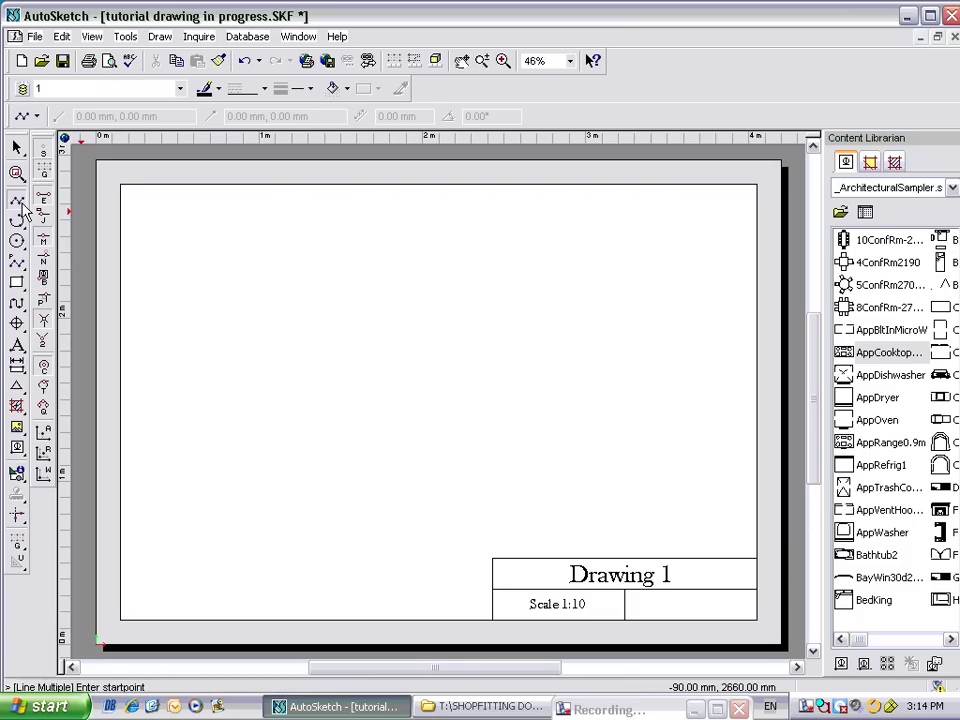
{"action": "left_click", "coordinate": [38, 118]}
{"action": "left_click", "coordinate": [58, 139]}
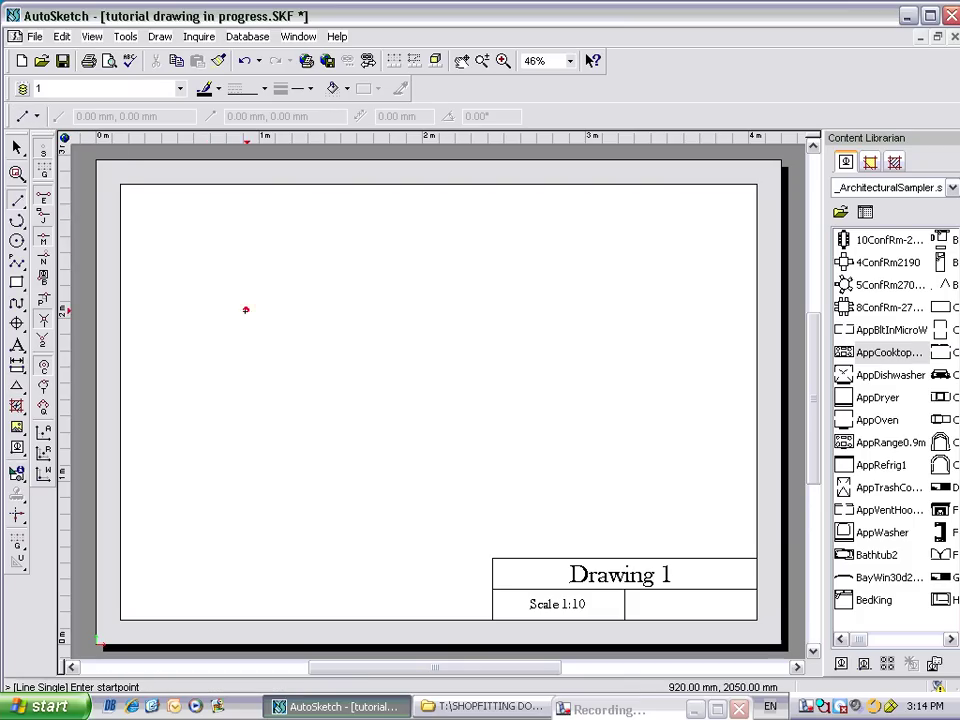
{"action": "left_click", "coordinate": [187, 221]}
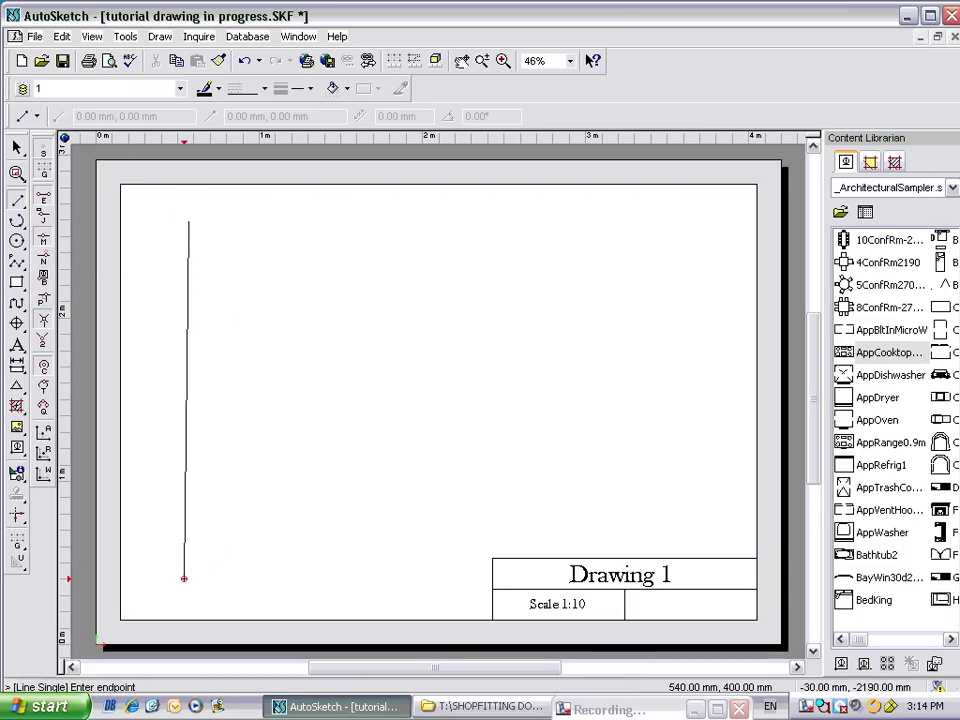
{"action": "left_click", "coordinate": [188, 575]}
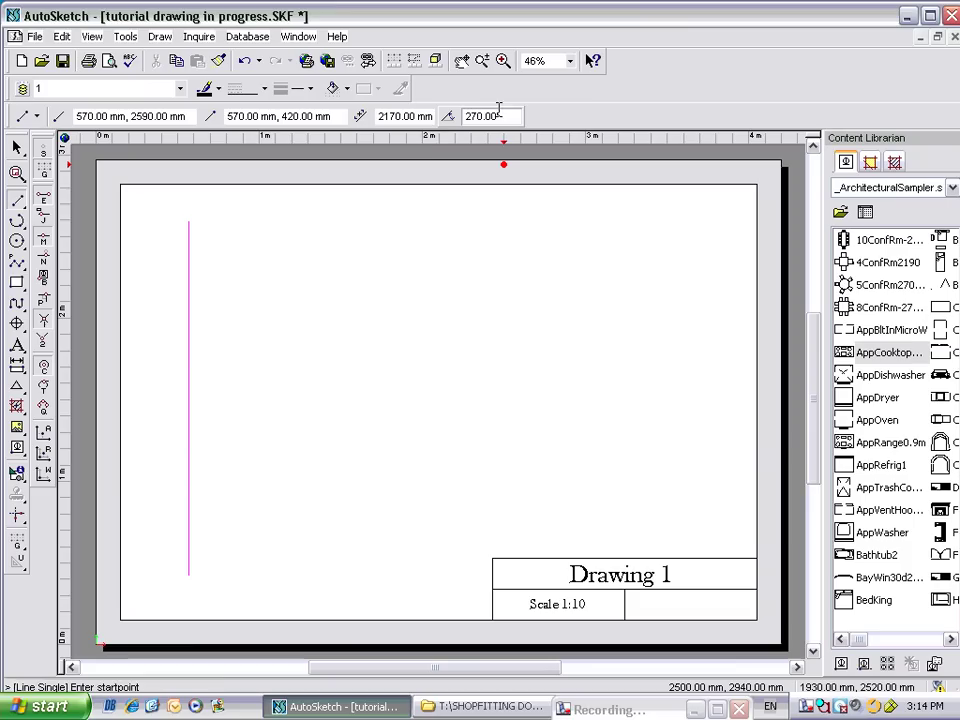
{"action": "left_click", "coordinate": [385, 115]}
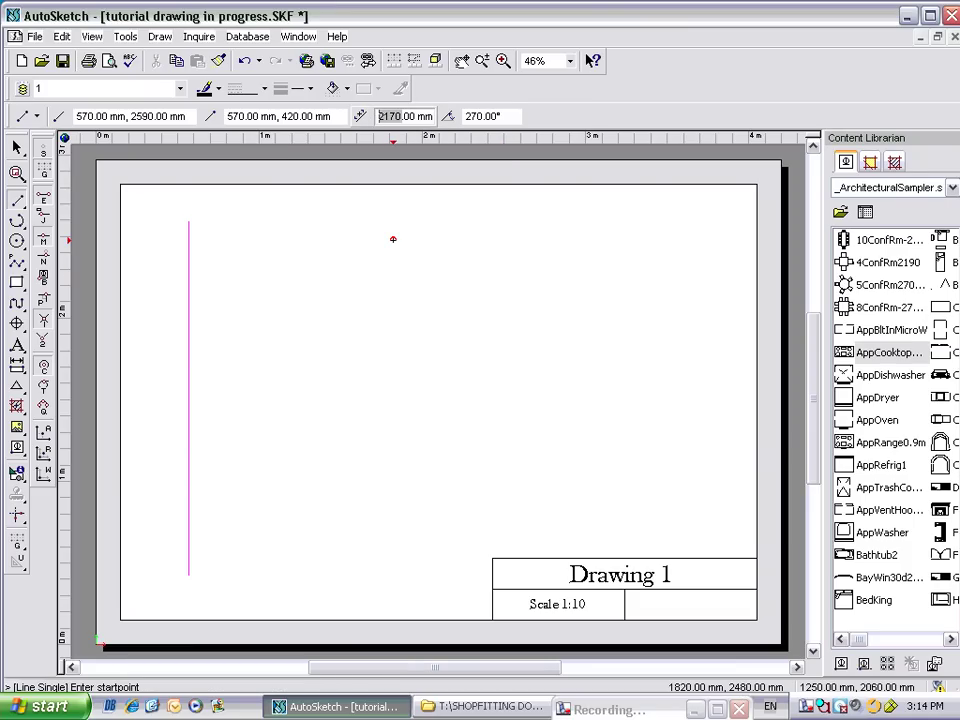
{"action": "type", "text": "2040"}
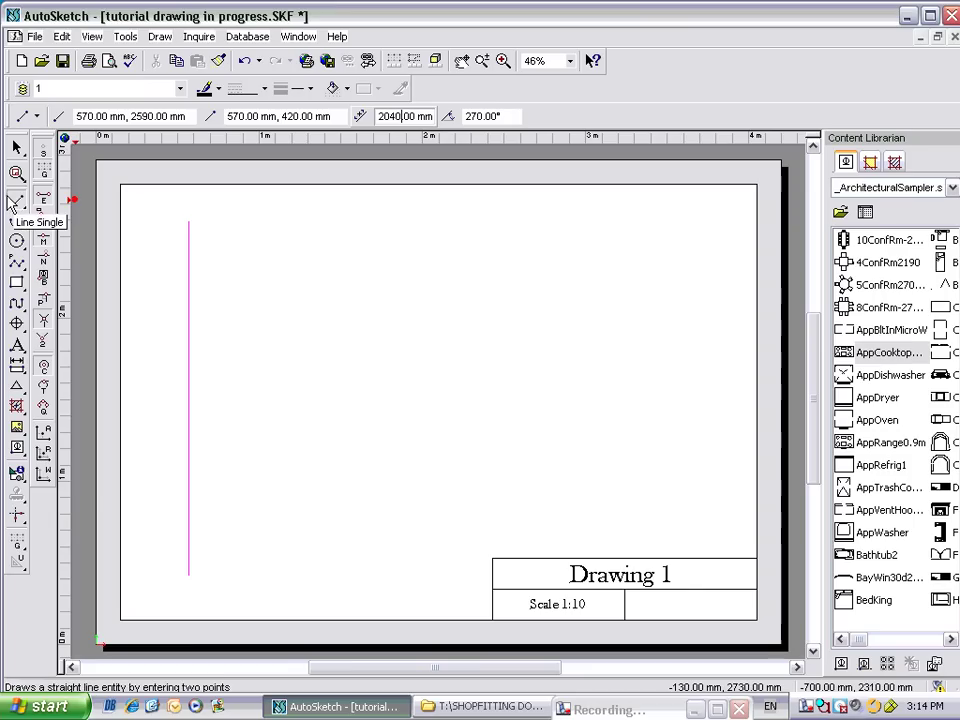
{"action": "key", "text": "Escape"}
{"action": "left_click", "coordinate": [189, 317]}
{"action": "left_click", "coordinate": [214, 411]}
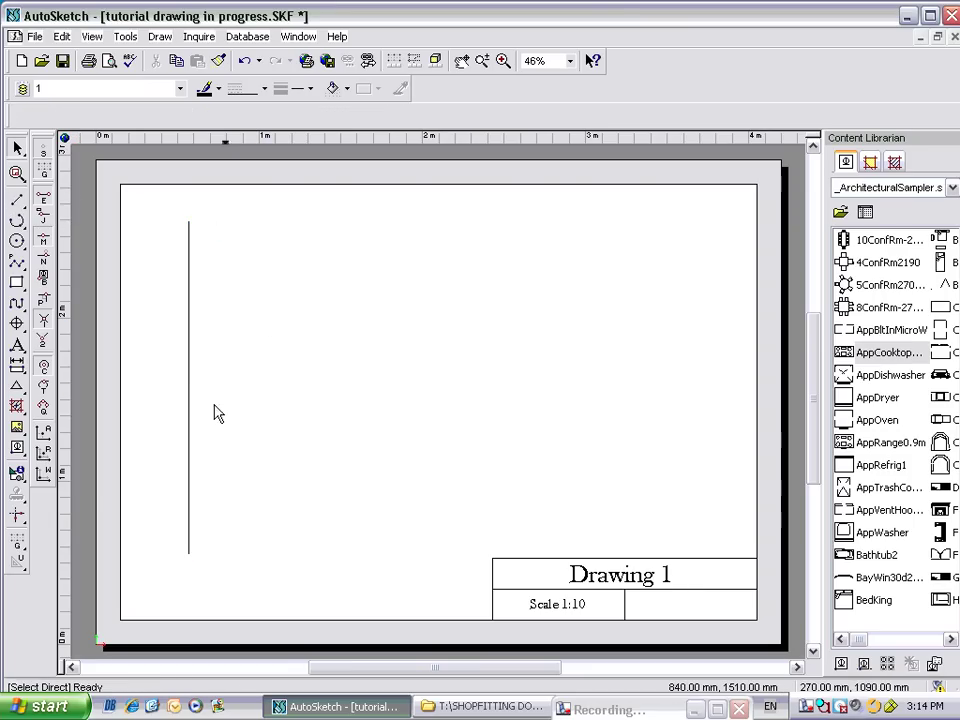
{"action": "left_click", "coordinate": [189, 395]}
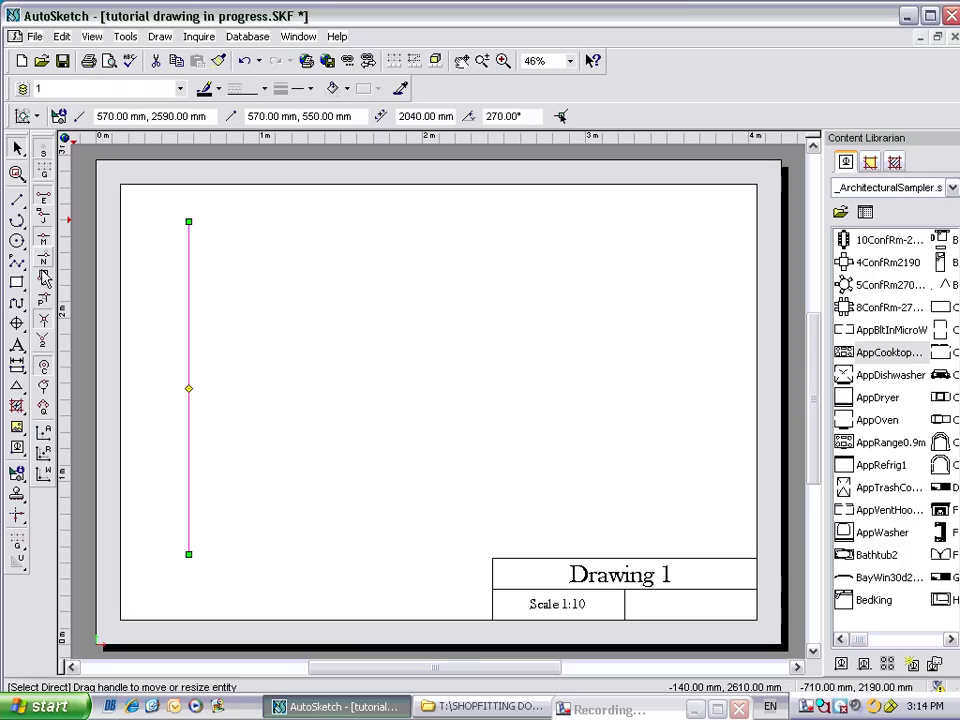
- Offset the vertical line 820 mm to the right as a parallel copy
{"action": "left_click", "coordinate": [17, 386]}
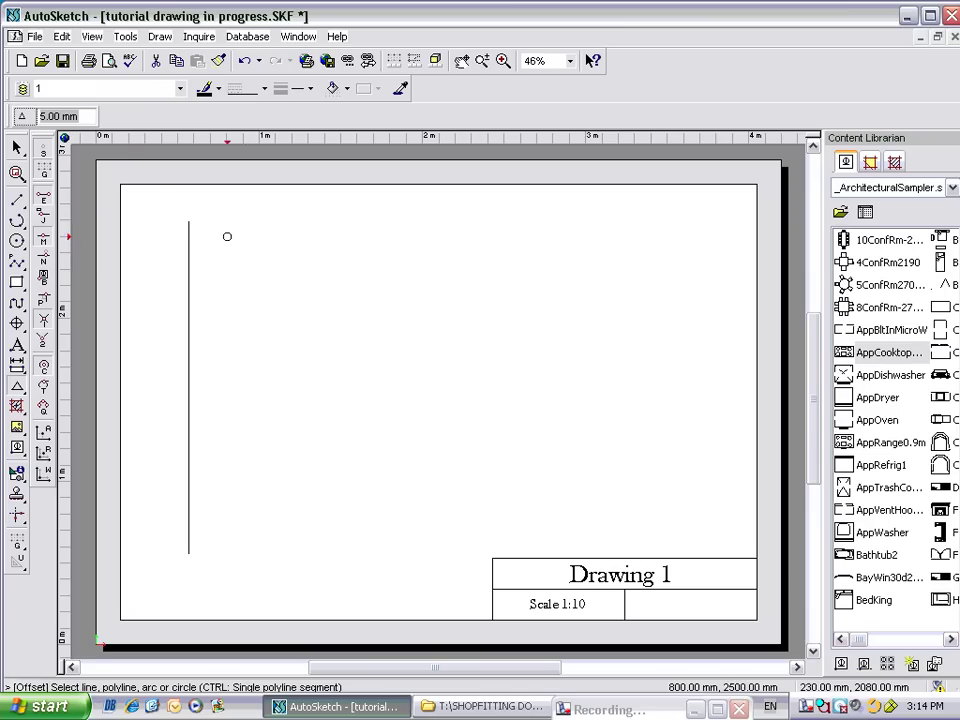
{"action": "type", "text": "820"}
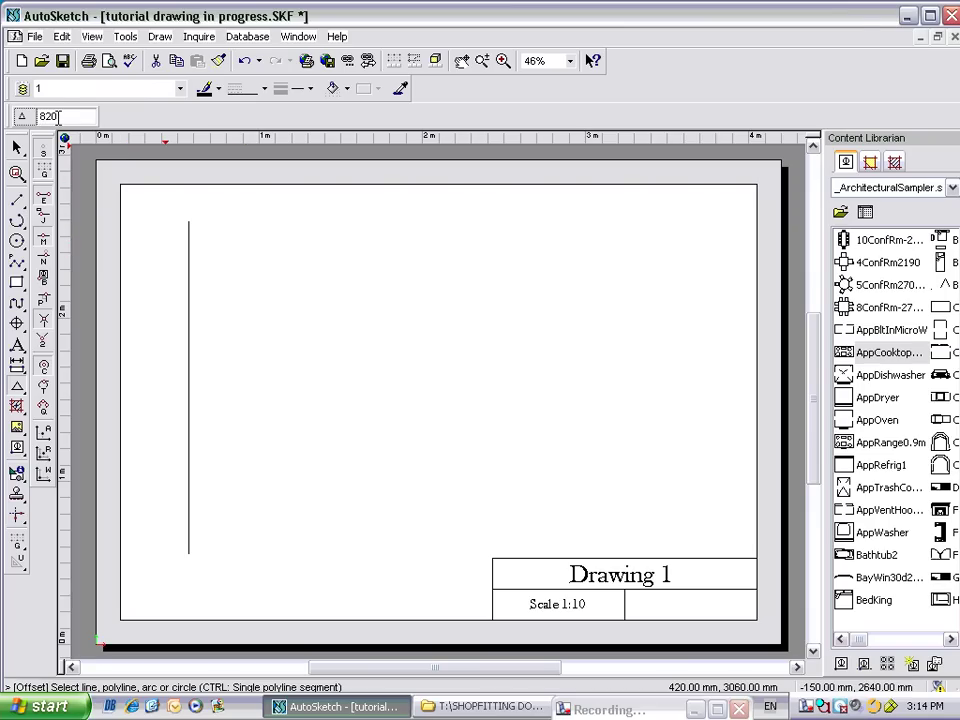
{"action": "key", "text": "Return"}
{"action": "left_click", "coordinate": [190, 312]}
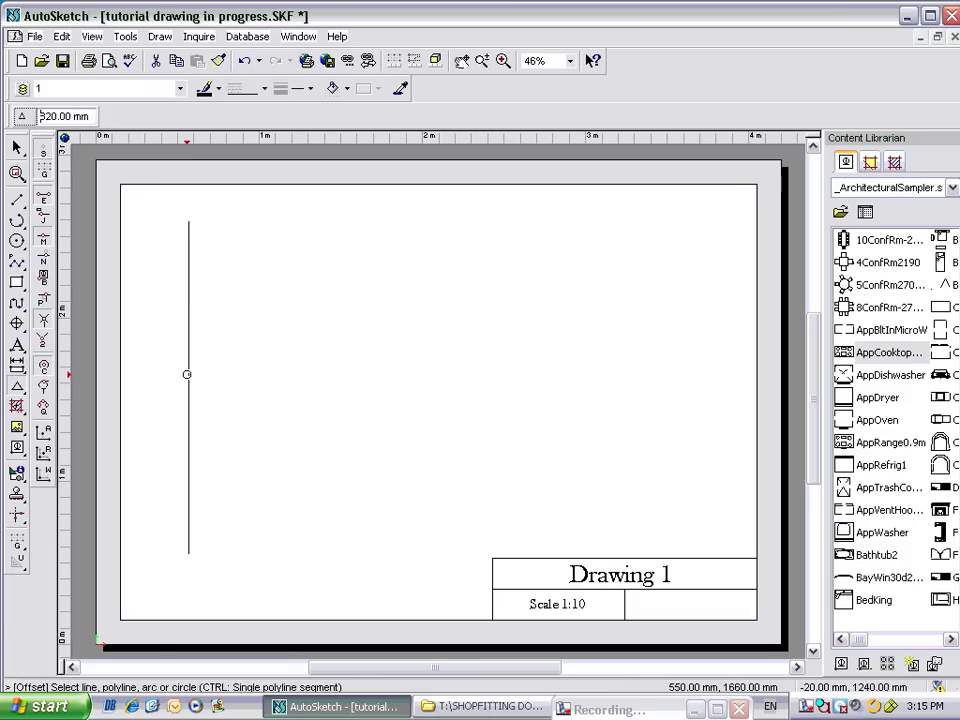
{"action": "left_click_drag", "start_coordinate": [372, 672], "coordinate": [352, 671]}
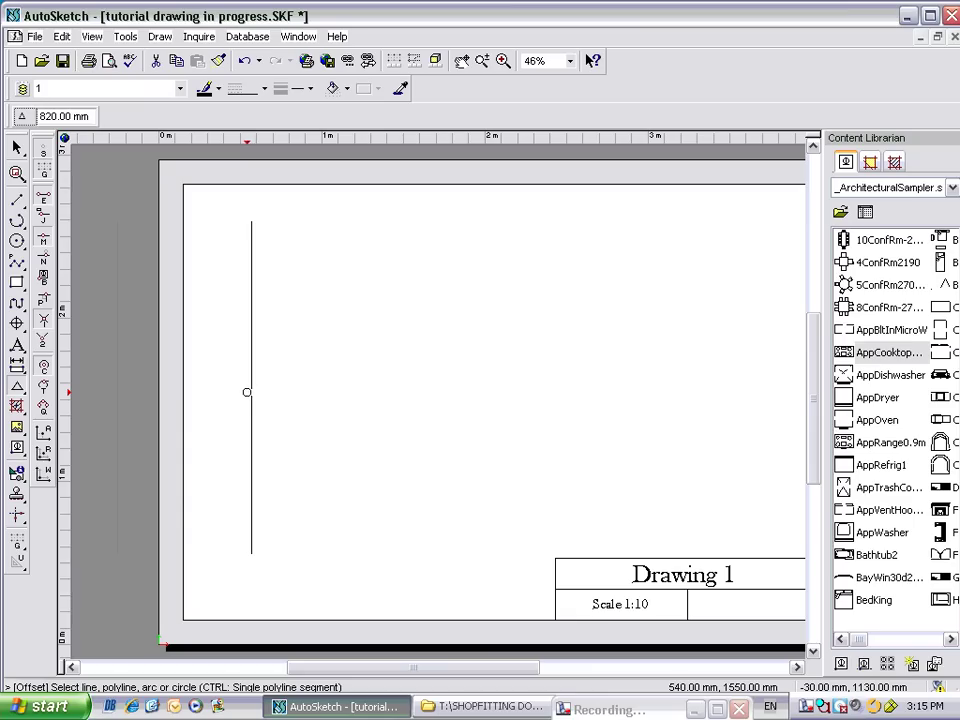
{"action": "left_click", "coordinate": [257, 390]}
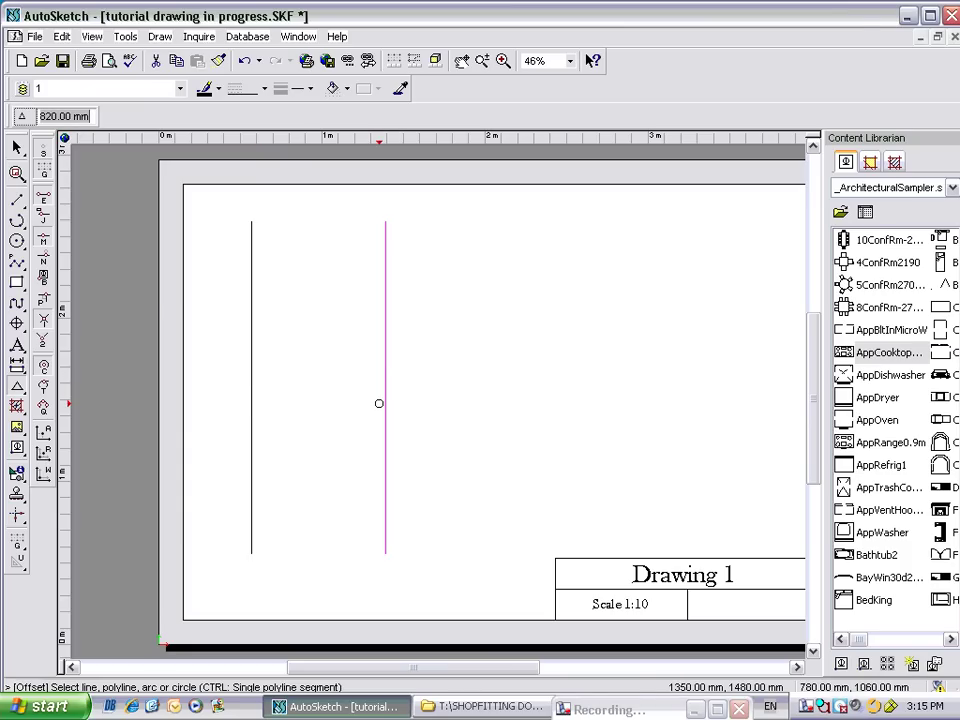
- Draw 820 mm horizontal lines joining the two sides' top ends and bottom ends
{"action": "left_click", "coordinate": [16, 199]}
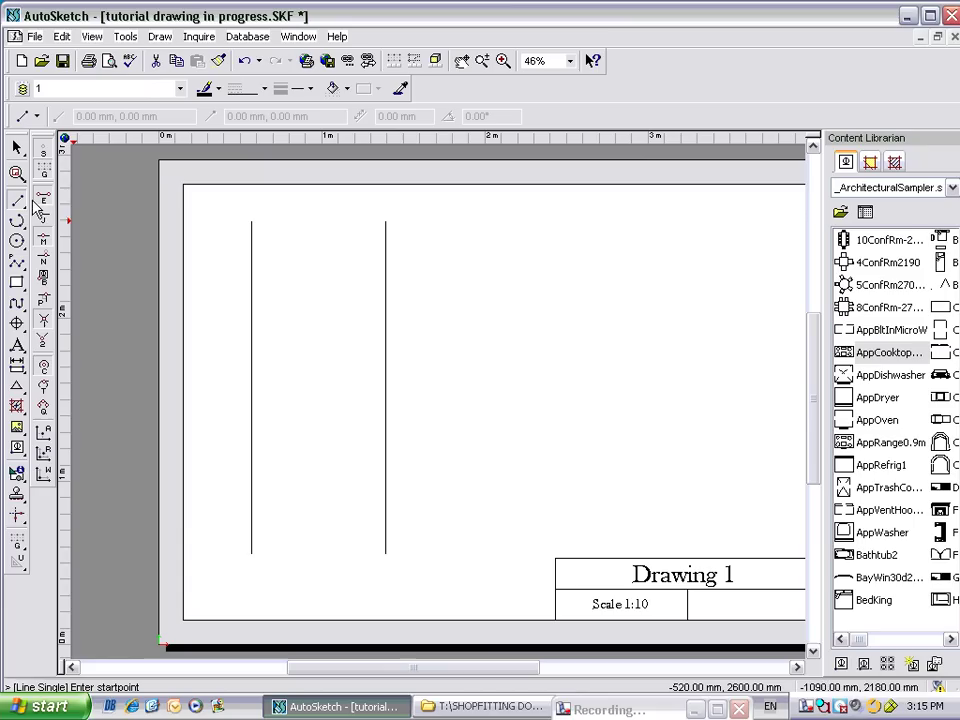
{"action": "left_click", "coordinate": [251, 221]}
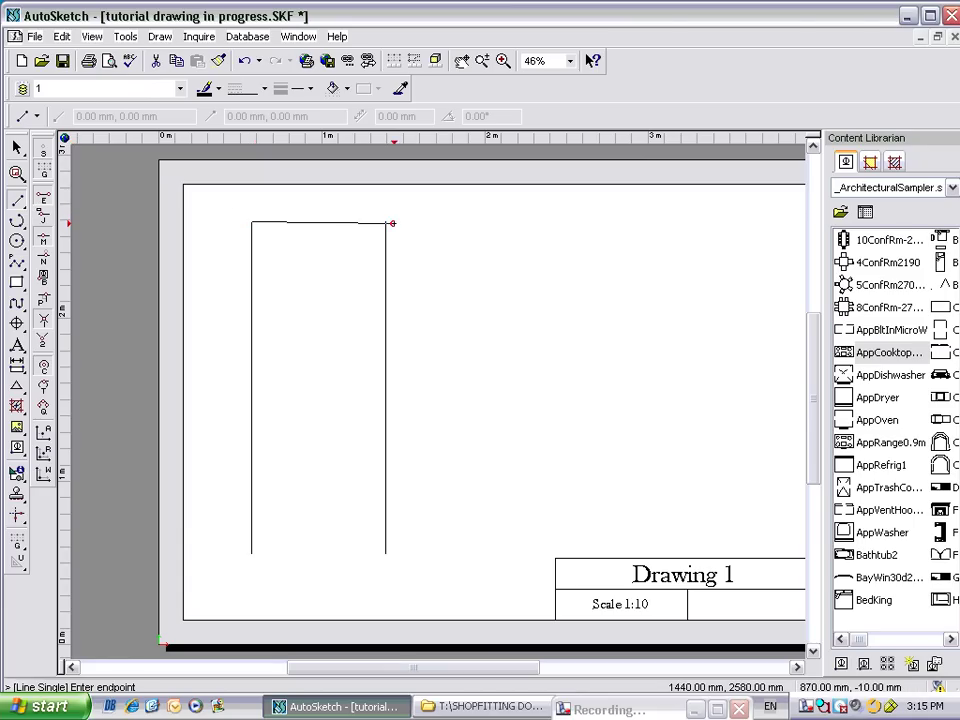
{"action": "left_click", "coordinate": [385, 221]}
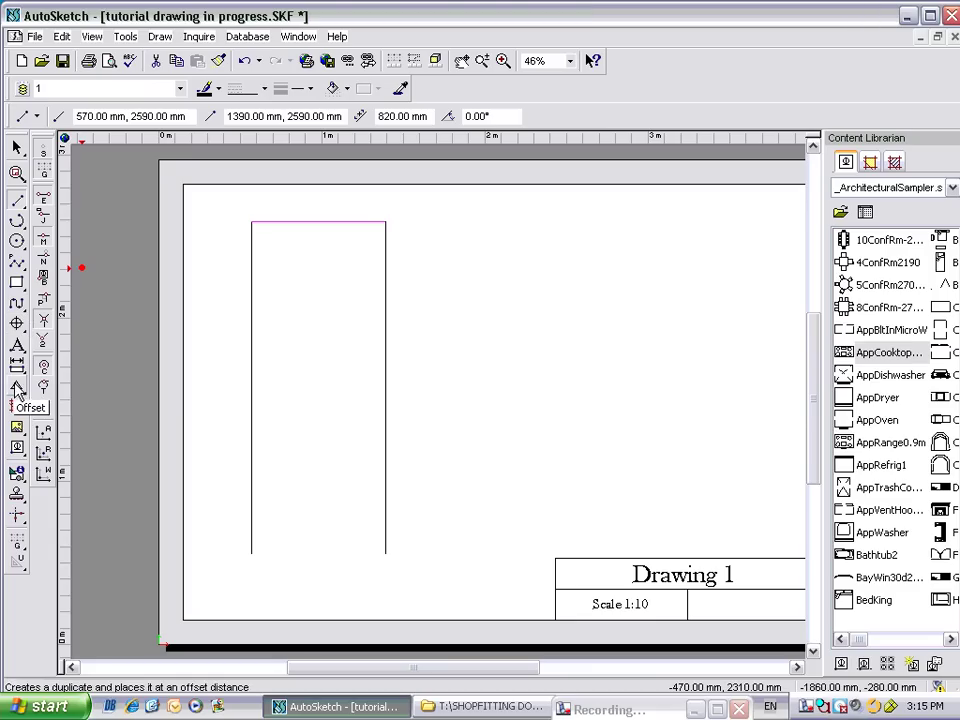
{"action": "left_click", "coordinate": [385, 553]}
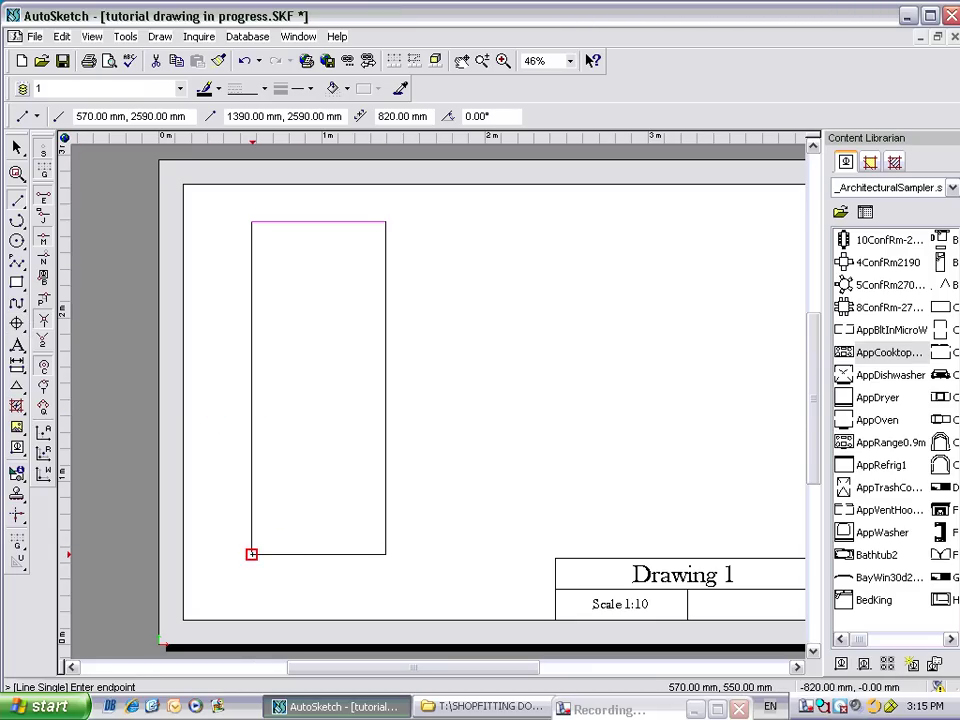
{"action": "left_click", "coordinate": [251, 553]}
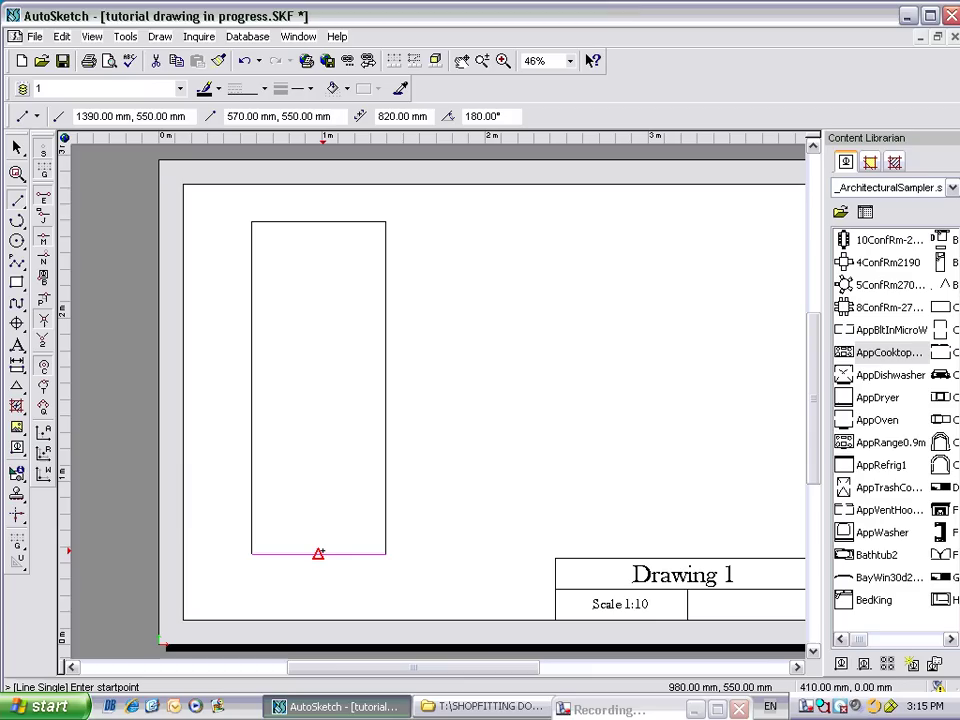
{"action": "key", "text": "Escape"}
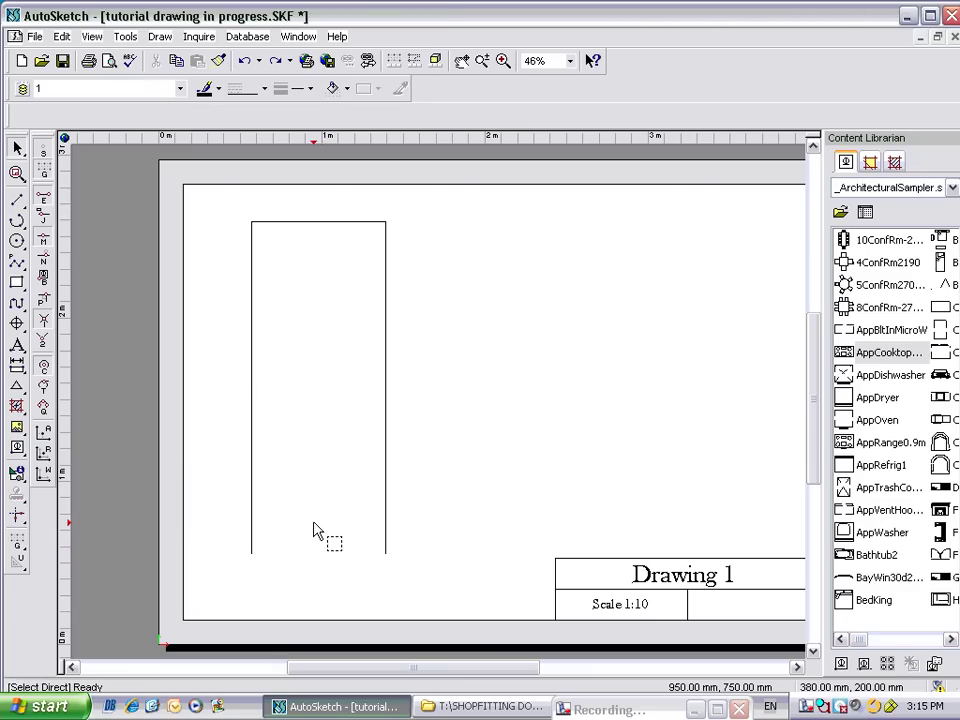
- Confirm the left edge is 2040 mm, then offset the top edge 2040 mm down
{"action": "left_click", "coordinate": [16, 393]}
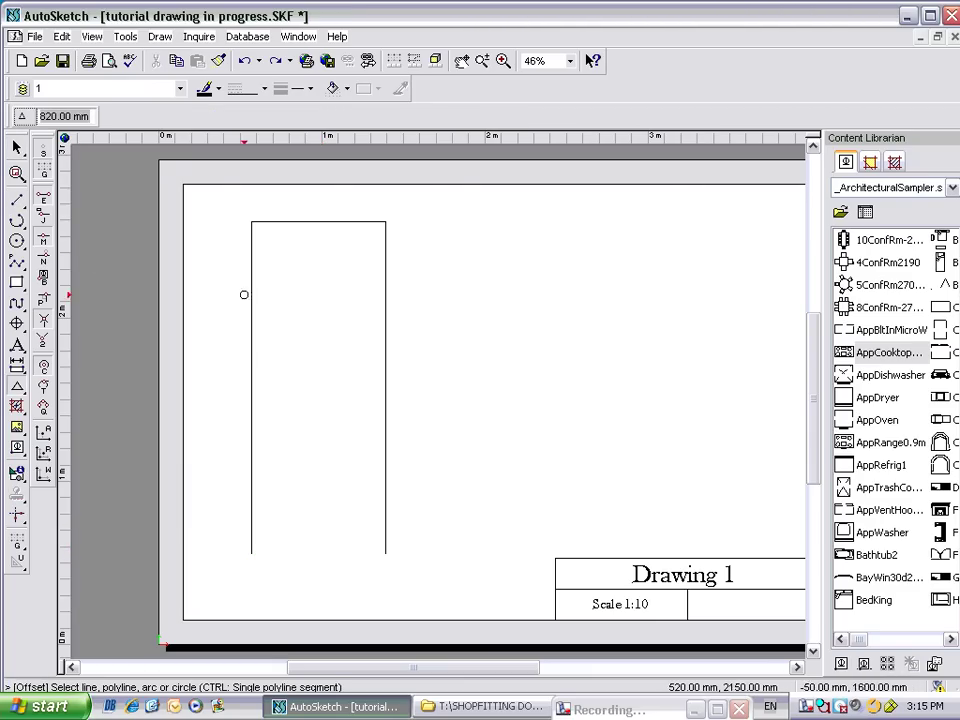
{"action": "left_click", "coordinate": [282, 228]}
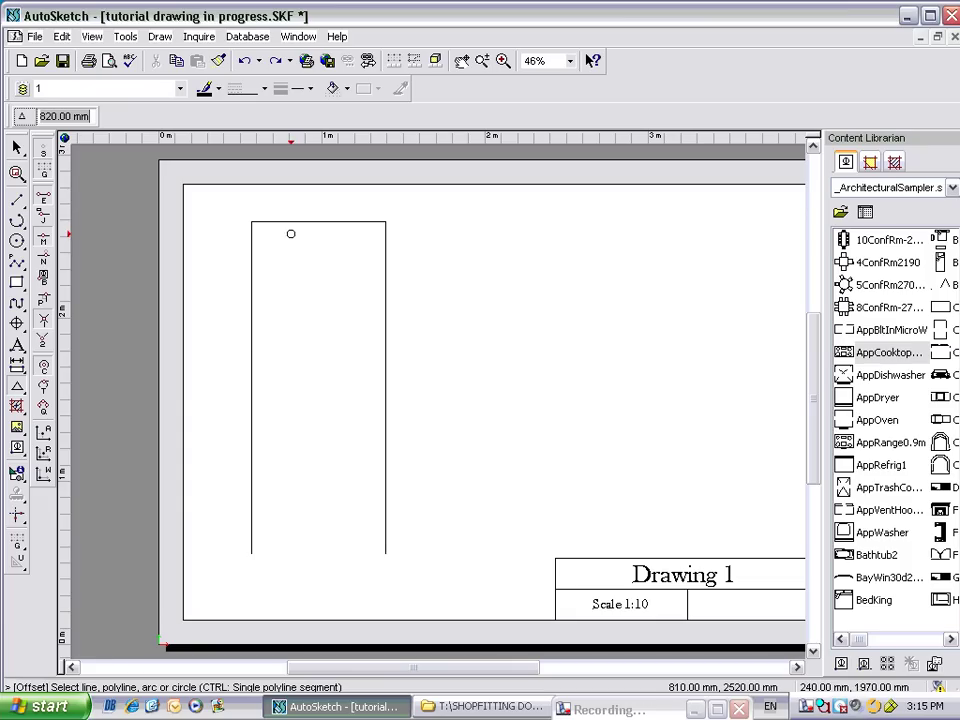
{"action": "key", "text": "Escape"}
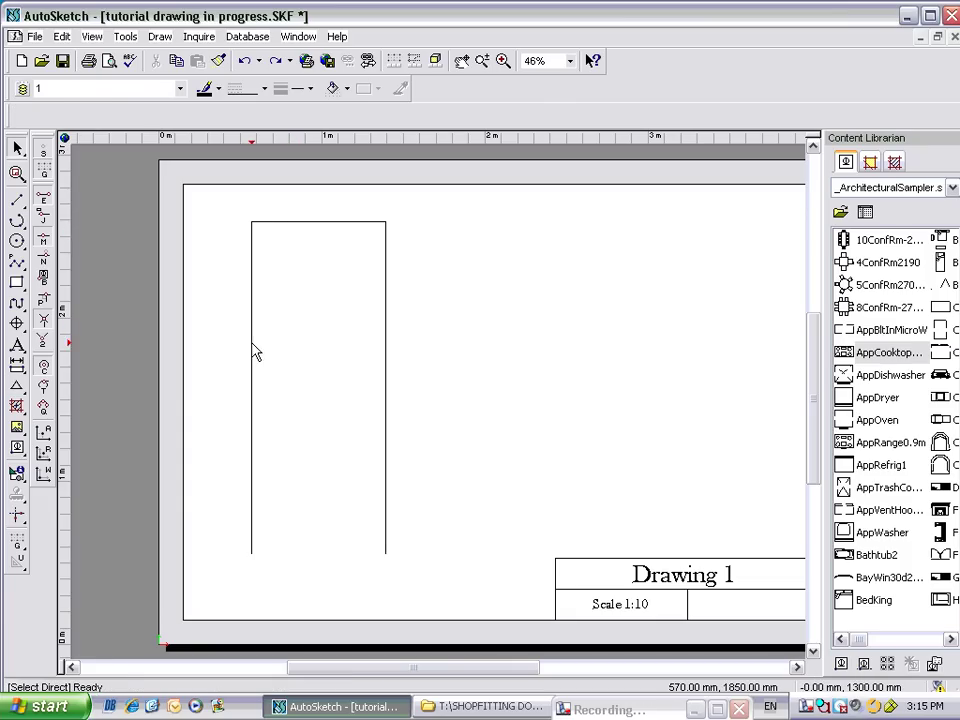
{"action": "left_click", "coordinate": [252, 345]}
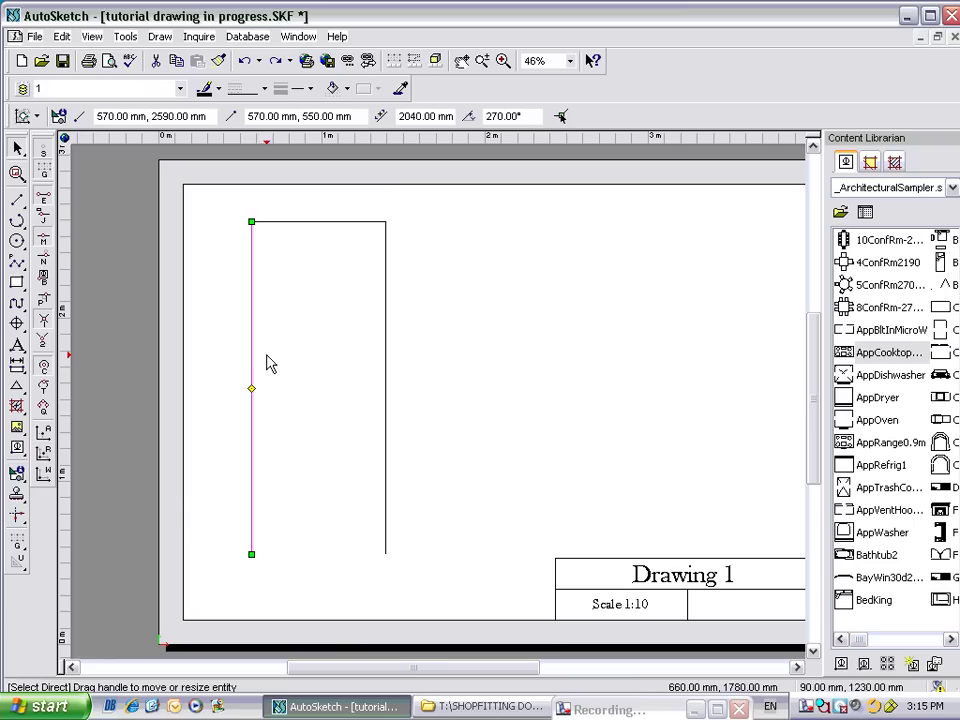
{"action": "left_click", "coordinate": [18, 388]}
{"action": "type", "text": "2"}
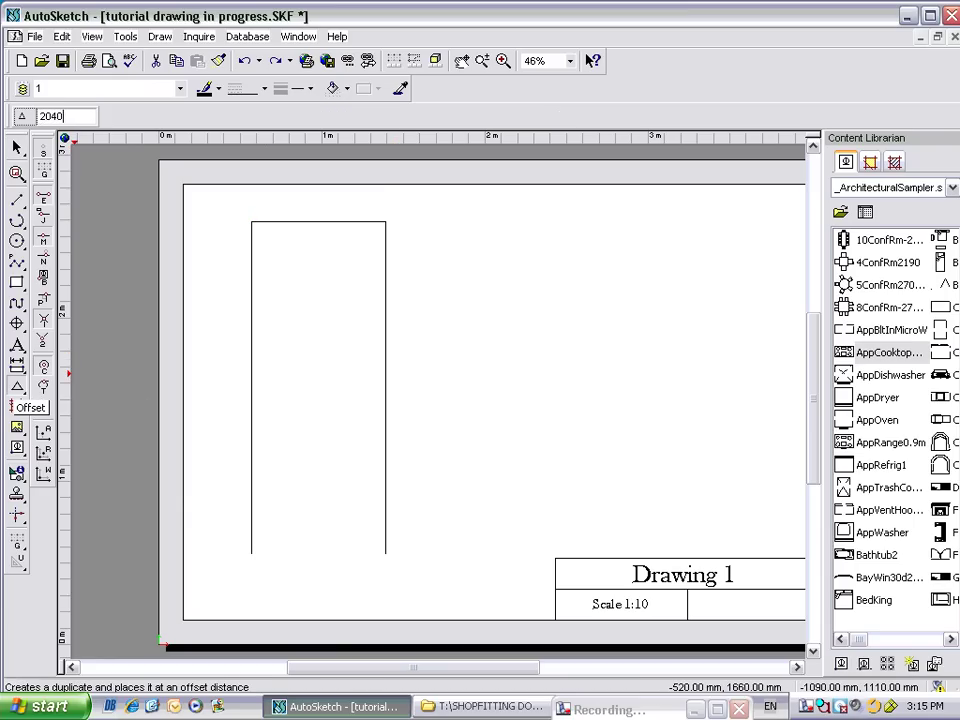
{"action": "type", "text": "040"}
{"action": "key", "text": "Return"}
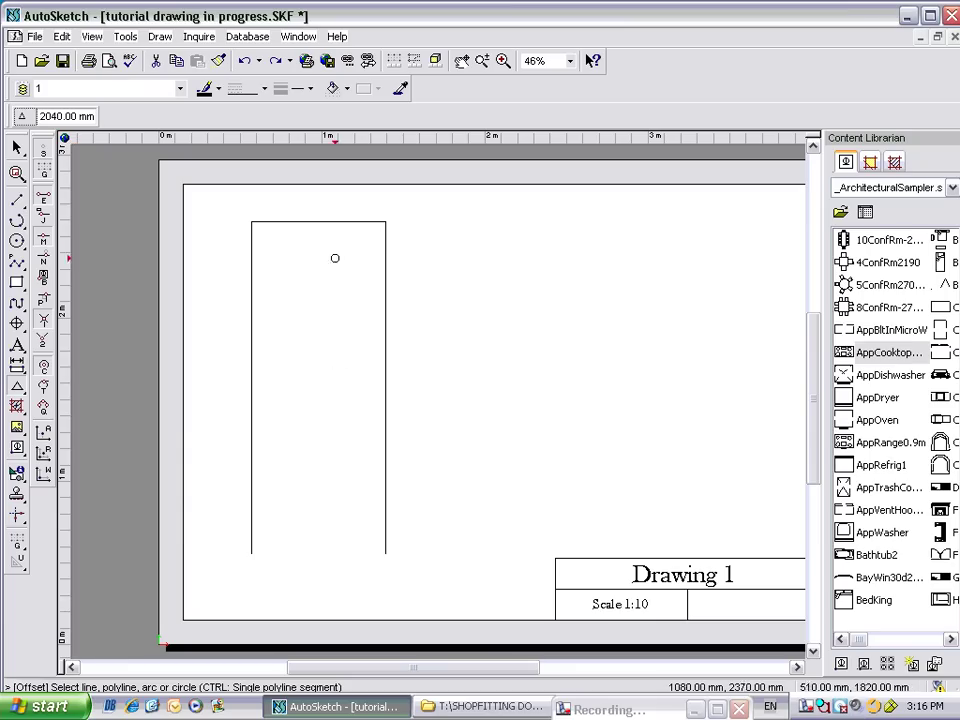
{"action": "left_click", "coordinate": [326, 228]}
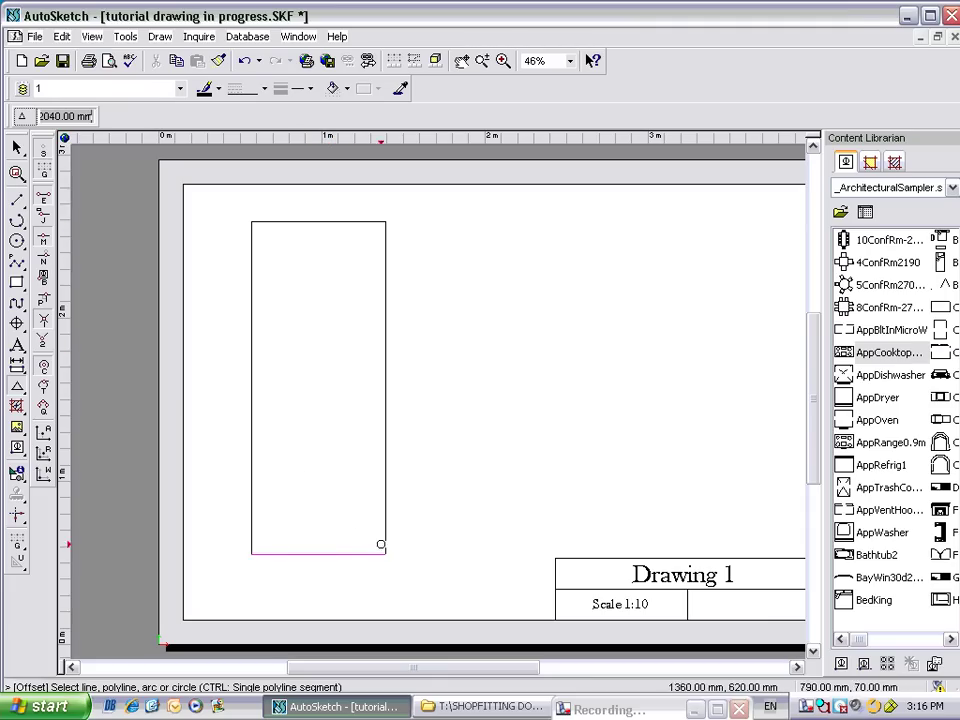
{"action": "key", "text": "Escape"}
{"action": "key", "text": "Escape"}
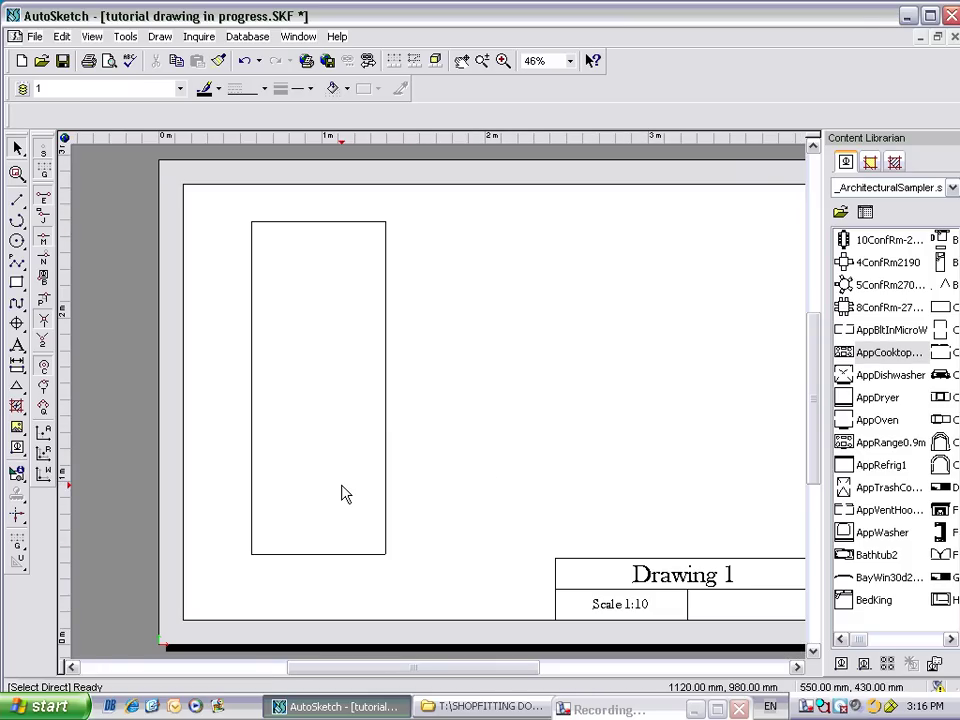
- Set the offset distance to 120 mm and offset the left and right edges inward
{"action": "left_click", "coordinate": [17, 388]}
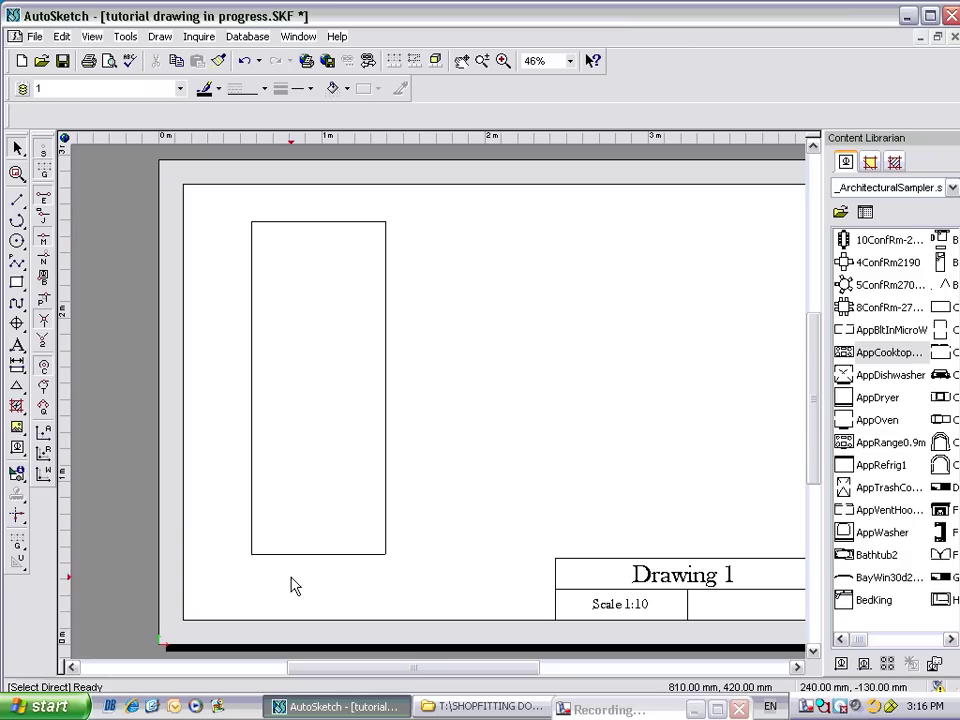
{"action": "left_click", "coordinate": [17, 388]}
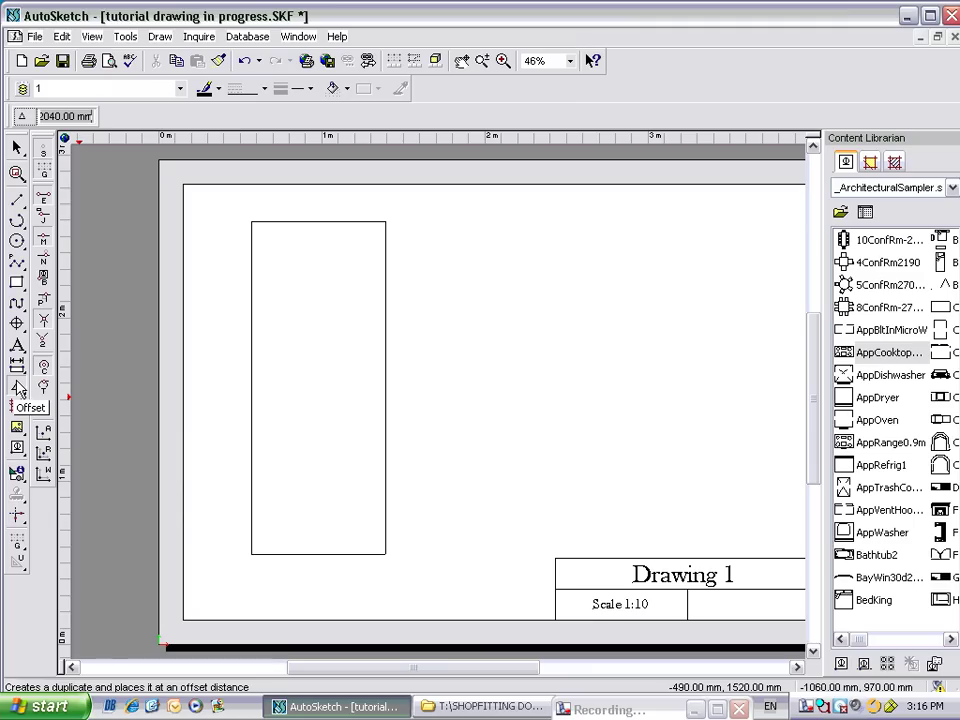
{"action": "left_click", "coordinate": [41, 116]}
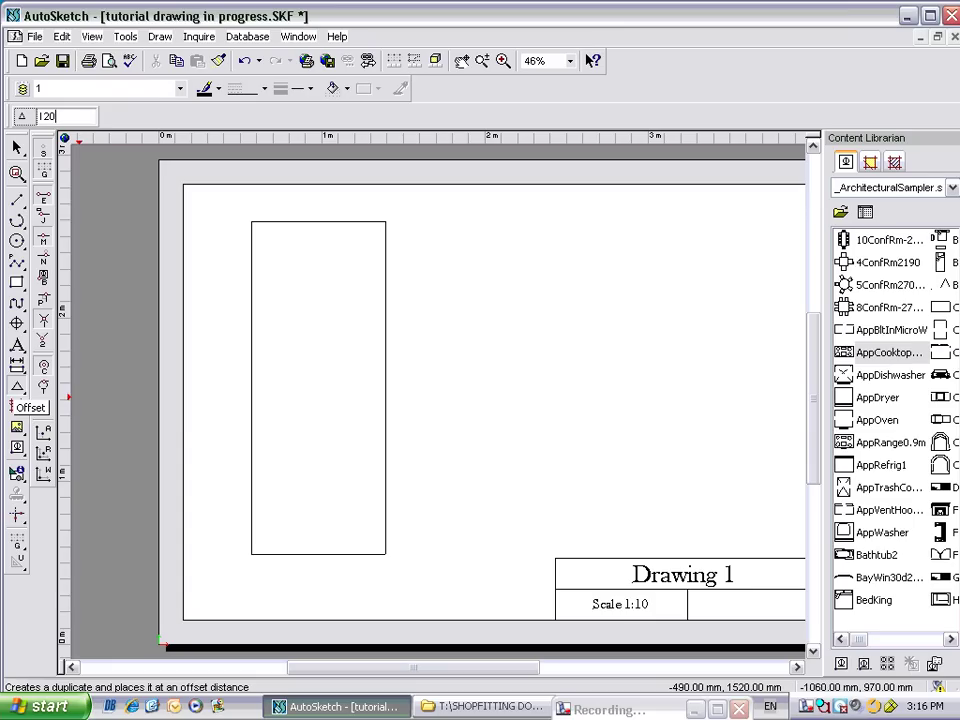
{"action": "left_click", "coordinate": [16, 405]}
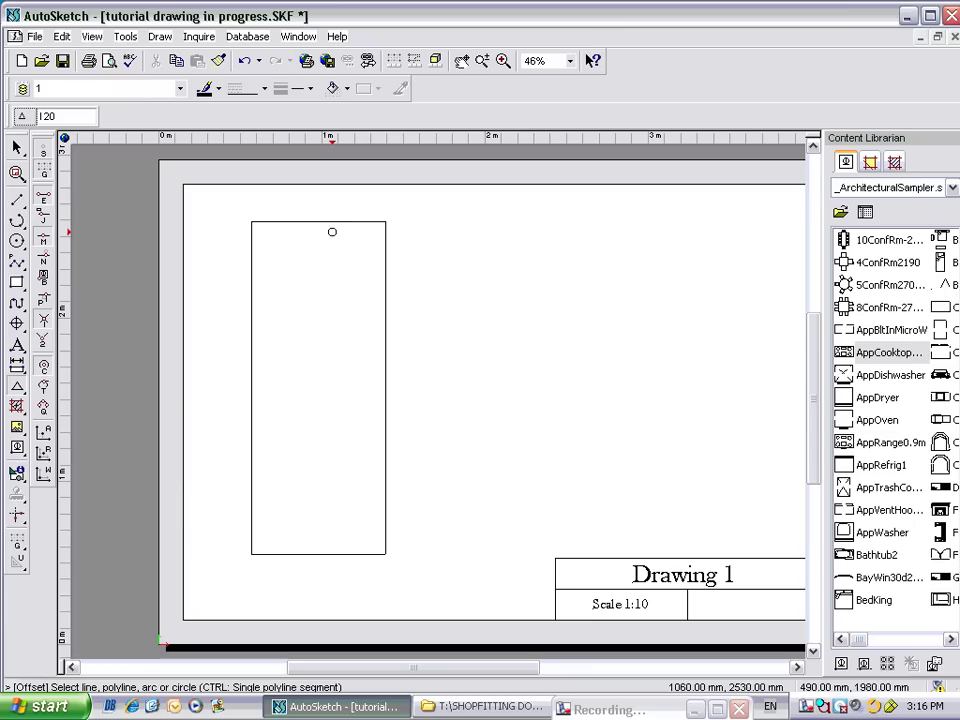
{"action": "key", "text": "Return"}
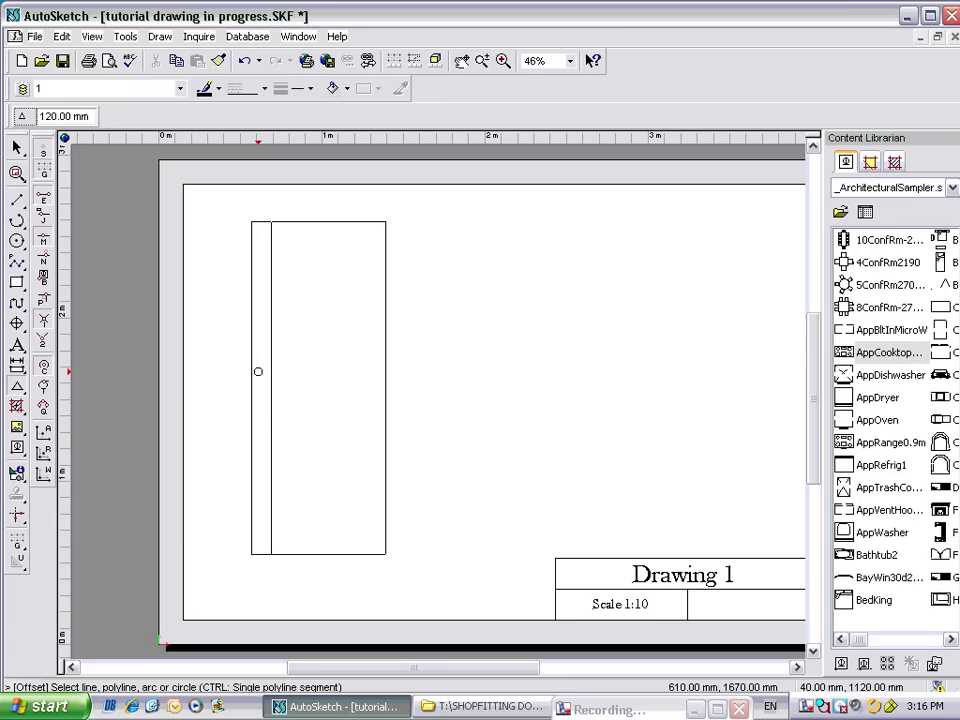
{"action": "left_click", "coordinate": [258, 371]}
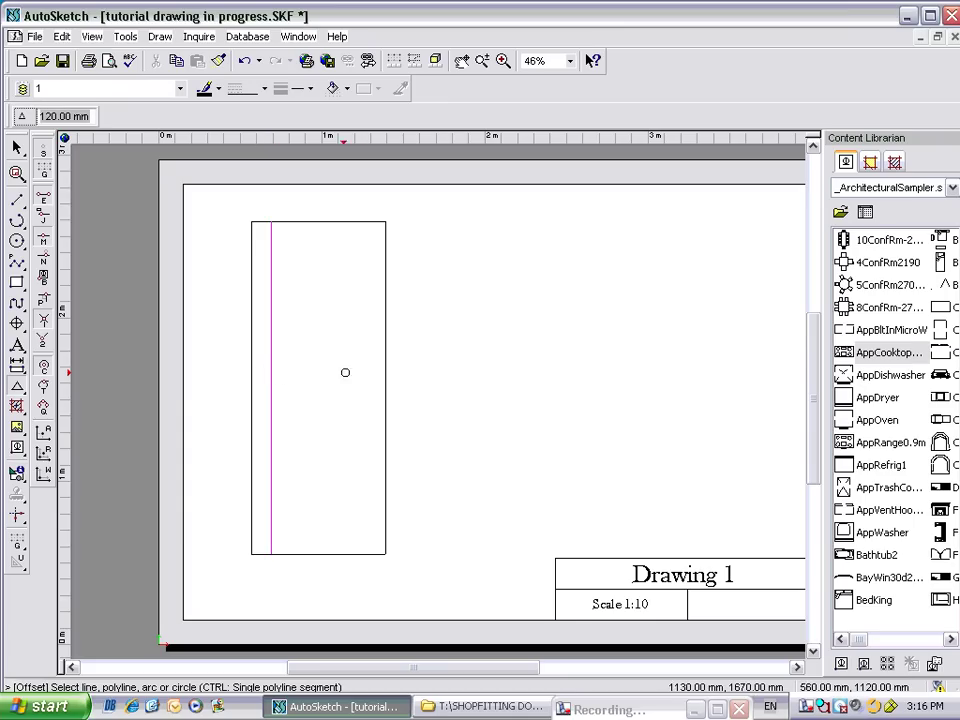
{"action": "left_click", "coordinate": [380, 372]}
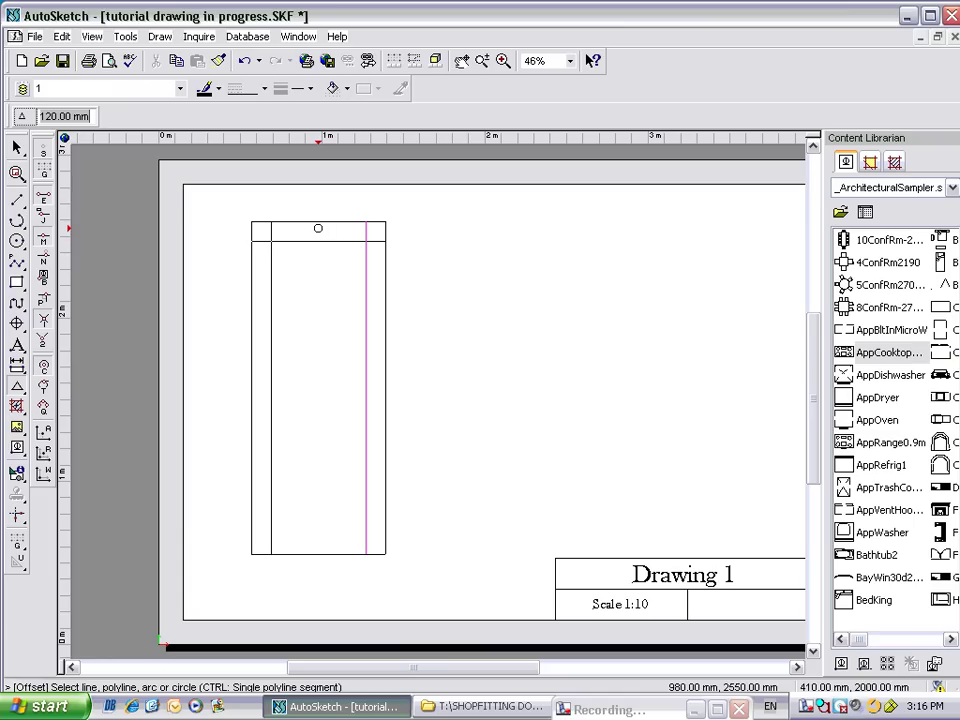
- Offset the top edge 120 mm down and drag its ends in to the stiles (690 mm, 1270 mm)
{"action": "left_click", "coordinate": [318, 228]}
{"action": "key", "text": "Escape"}
{"action": "left_click", "coordinate": [312, 241]}
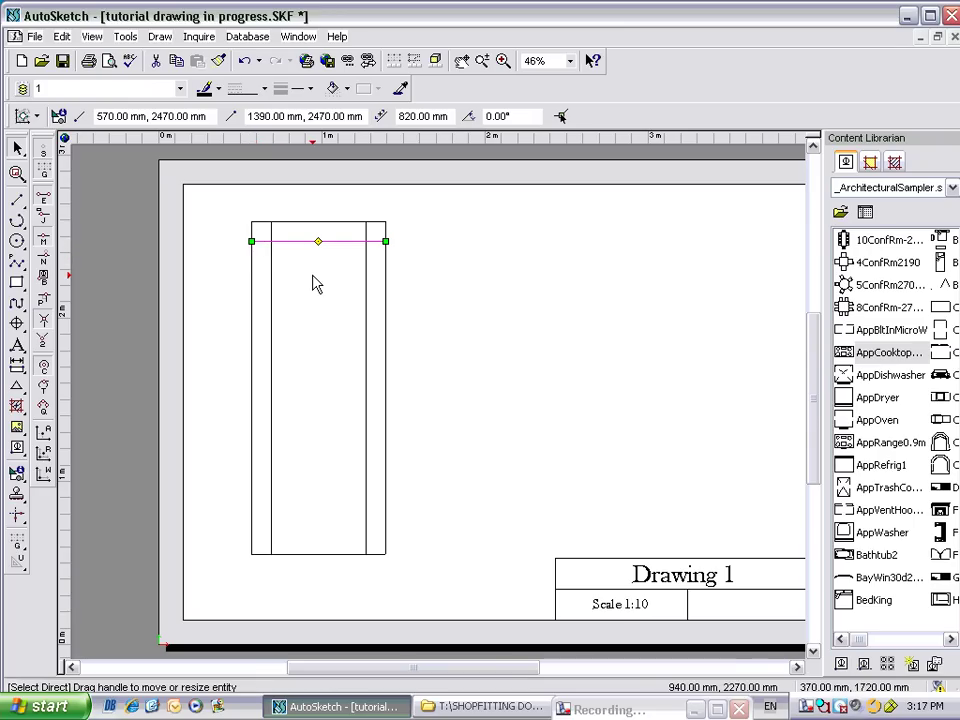
{"action": "scroll", "coordinate": [314, 283], "scroll_direction": "up", "scroll_amount": 3}
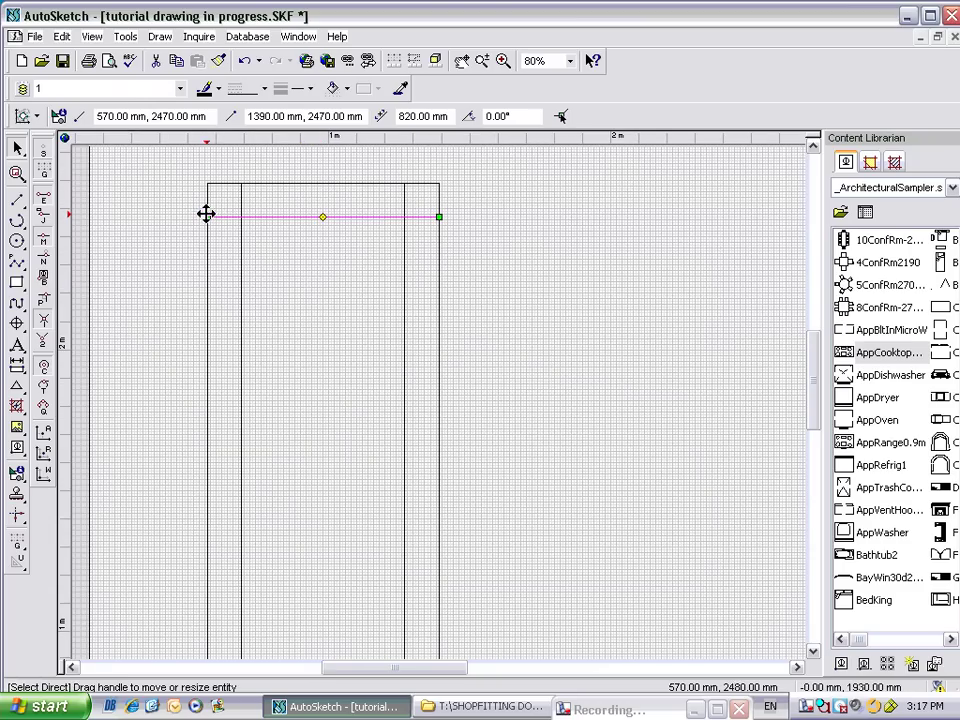
{"action": "left_click_drag", "start_coordinate": [205, 214], "coordinate": [241, 216]}
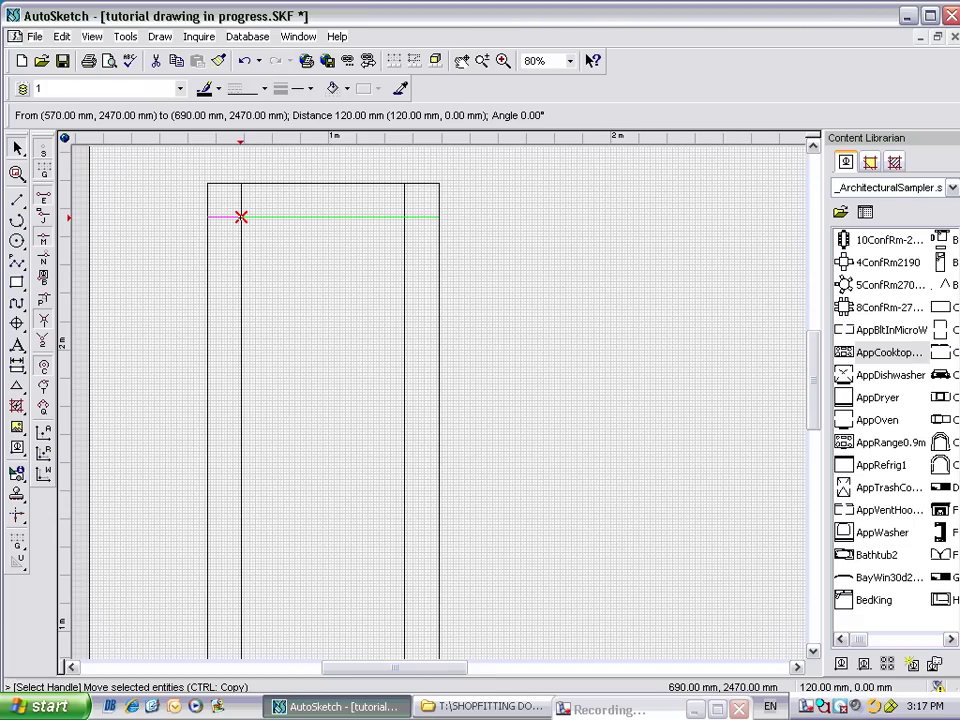
{"action": "left_click", "coordinate": [240, 217]}
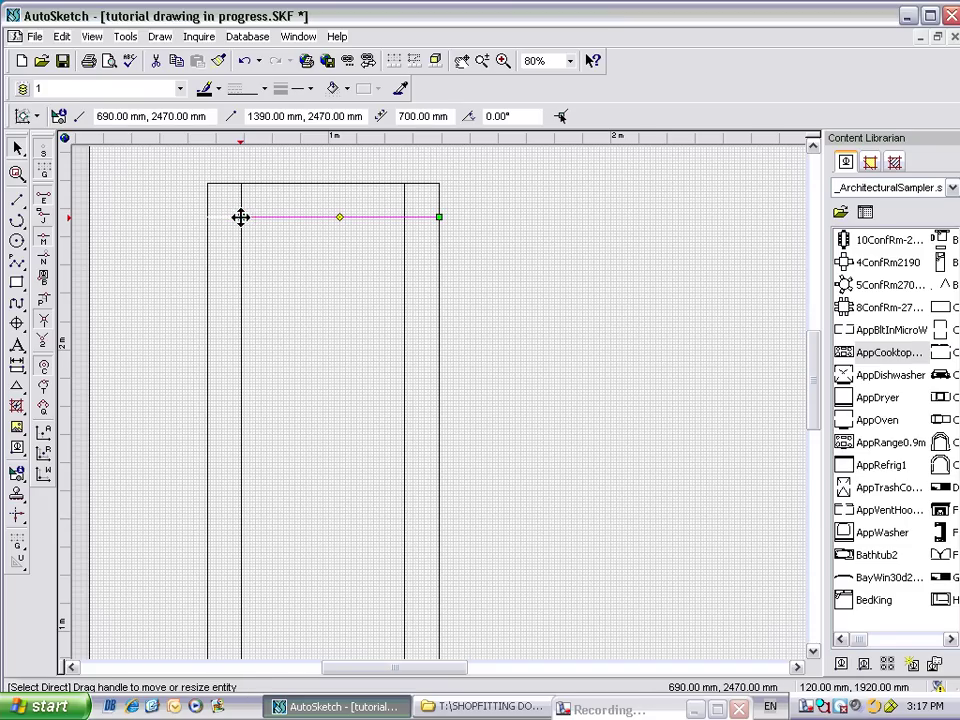
{"action": "left_click_drag", "start_coordinate": [439, 217], "coordinate": [404, 217]}
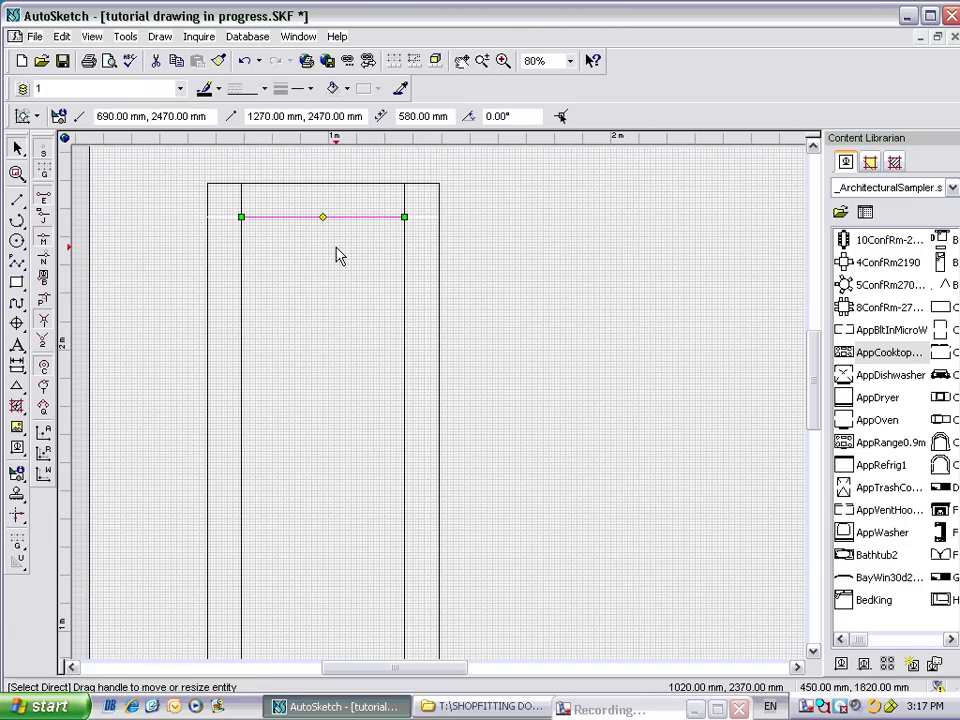
{"action": "left_click", "coordinate": [336, 255]}
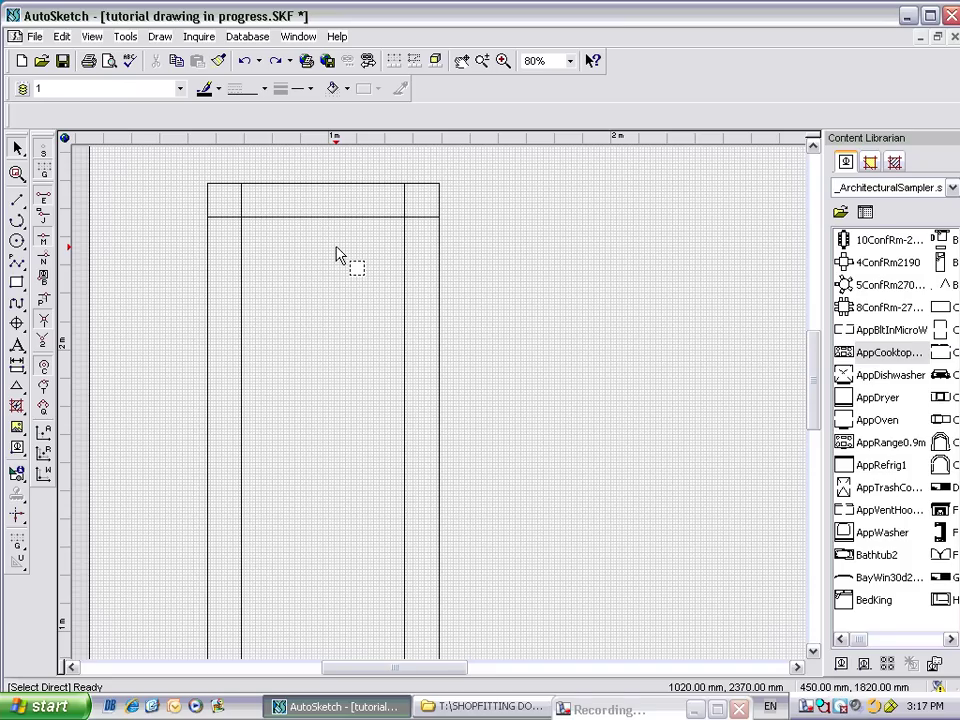
- Undo the shortened line and draw a 580 mm top line between the stiles' top corners
{"action": "key", "text": "ctrl+z"}
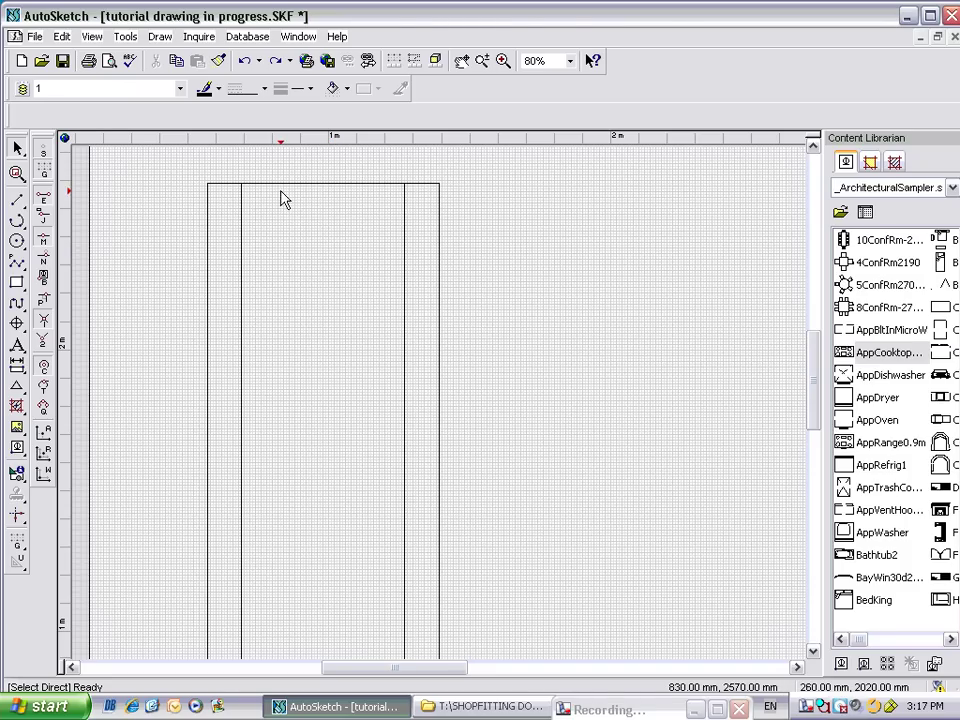
{"action": "left_click", "coordinate": [16, 200]}
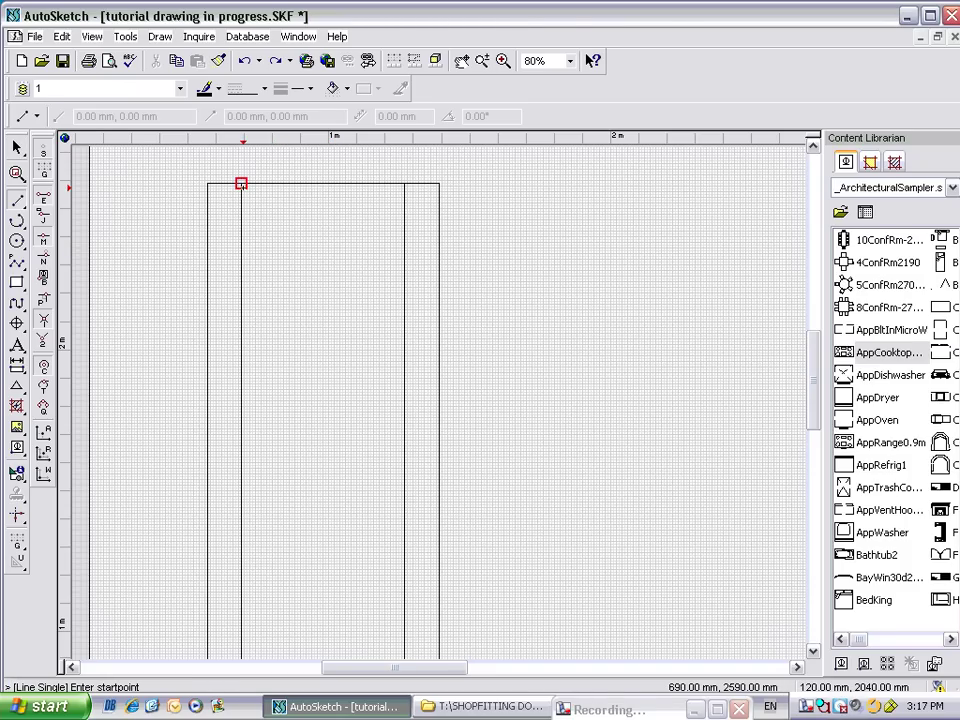
{"action": "left_click", "coordinate": [404, 183]}
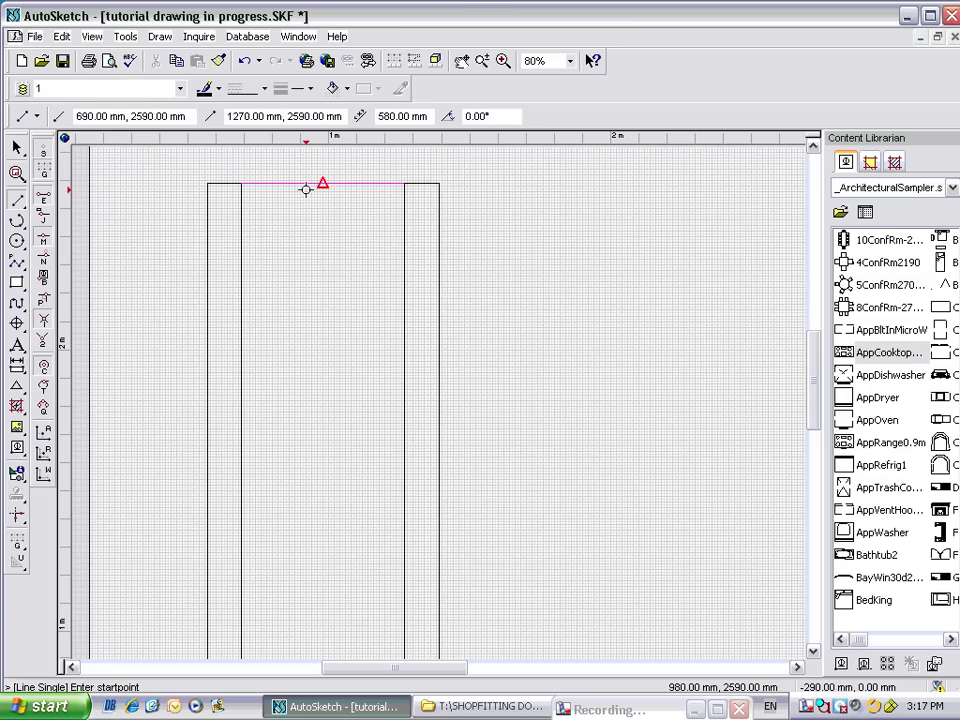
- Offset the top line 120 mm down for the top rail, and the bottom edge up 120 mm
{"action": "left_click", "coordinate": [43, 386]}
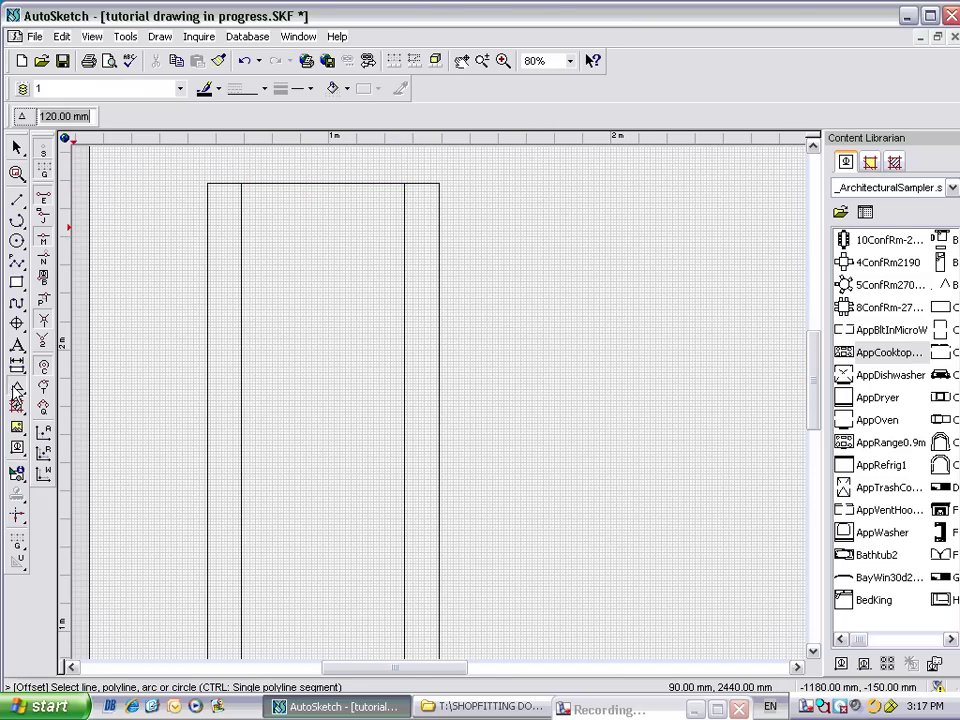
{"action": "left_click", "coordinate": [317, 187]}
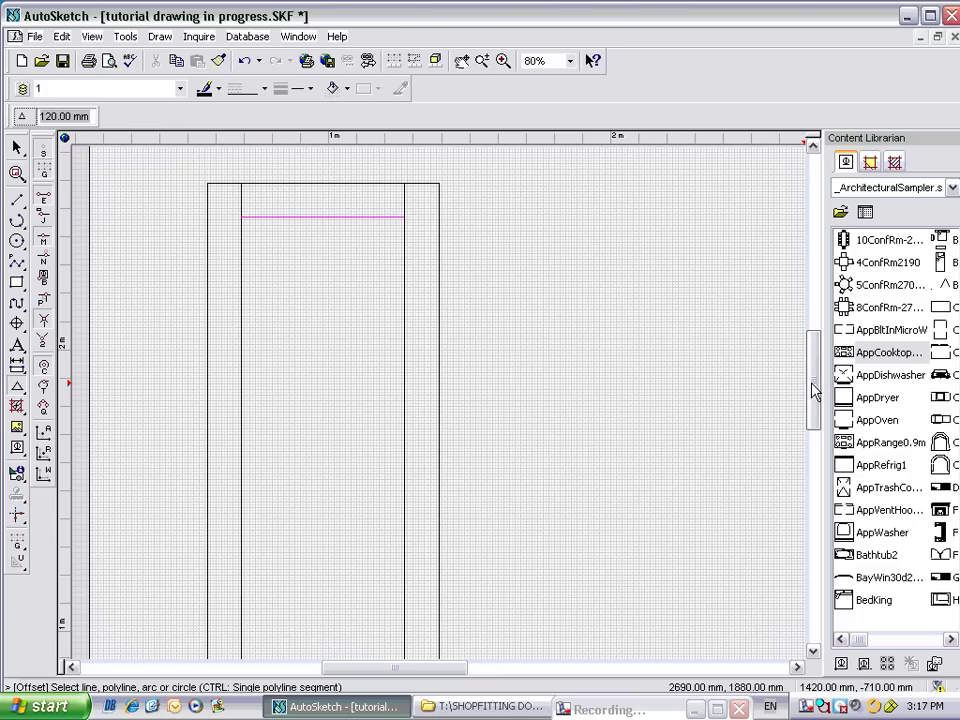
{"action": "left_click_drag", "start_coordinate": [812, 388], "coordinate": [810, 420]}
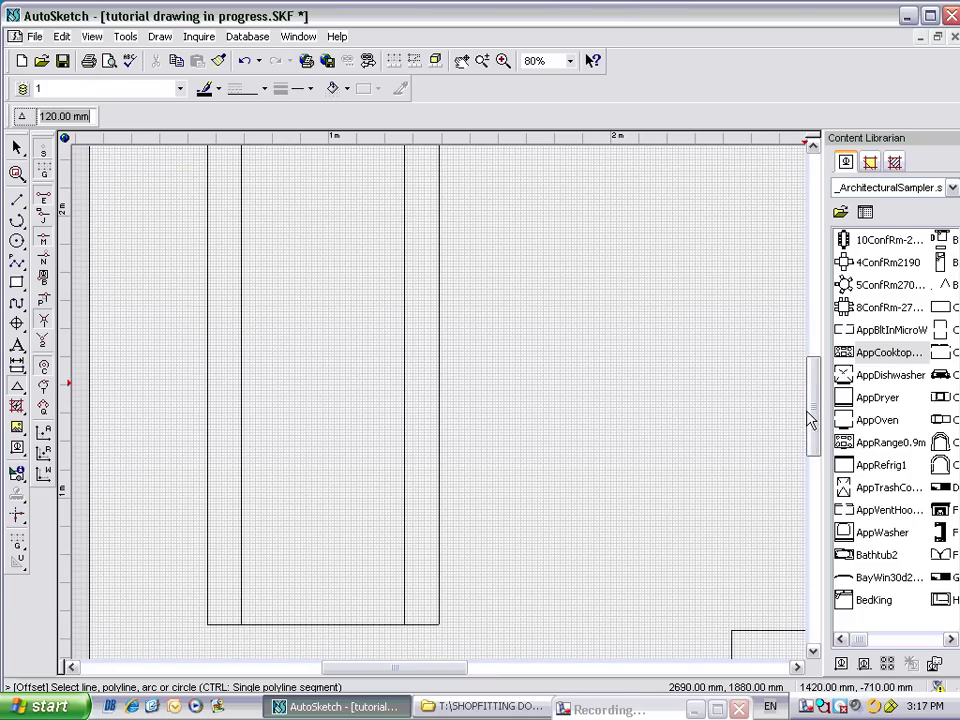
{"action": "left_click", "coordinate": [321, 618]}
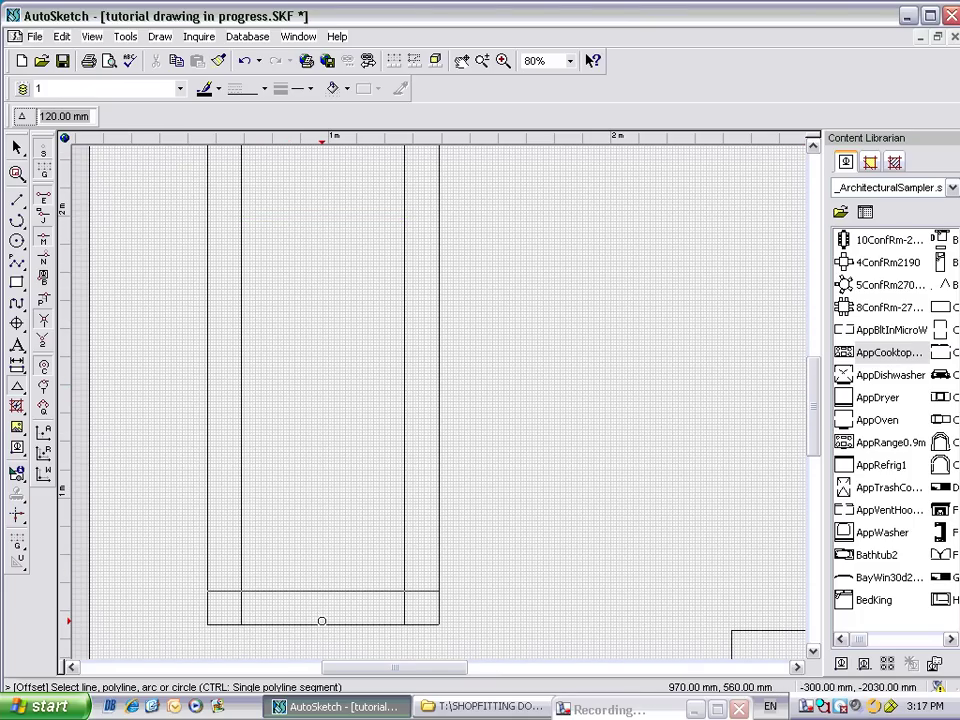
- Offset the bottom edge 220 mm up and trim that line's ends to the stiles as the bottom rail
{"action": "left_click", "coordinate": [47, 116]}
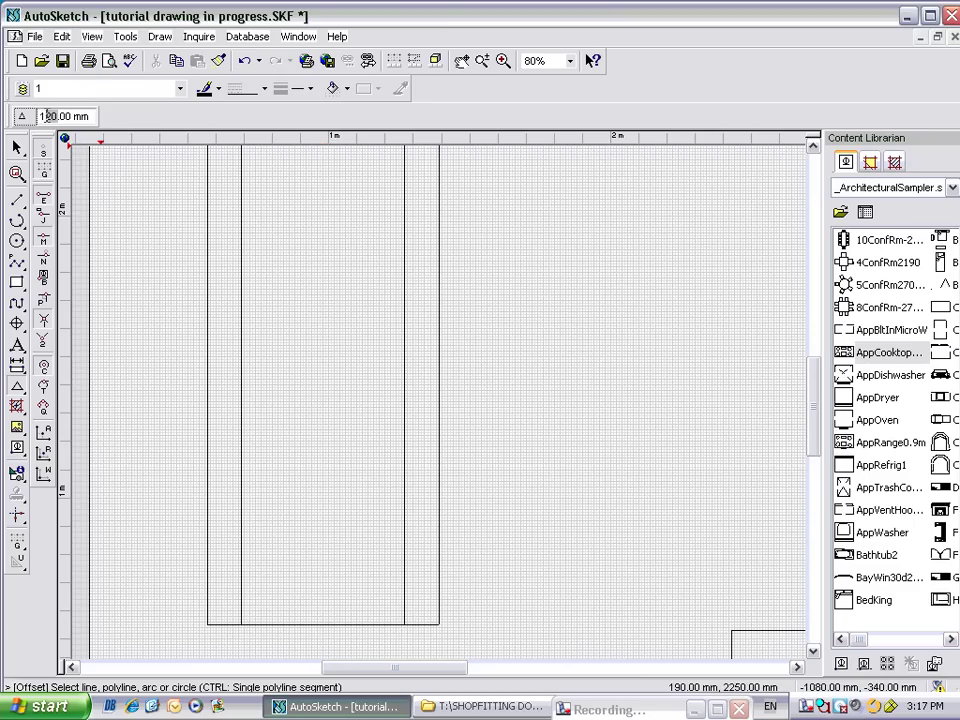
{"action": "type", "text": "22"}
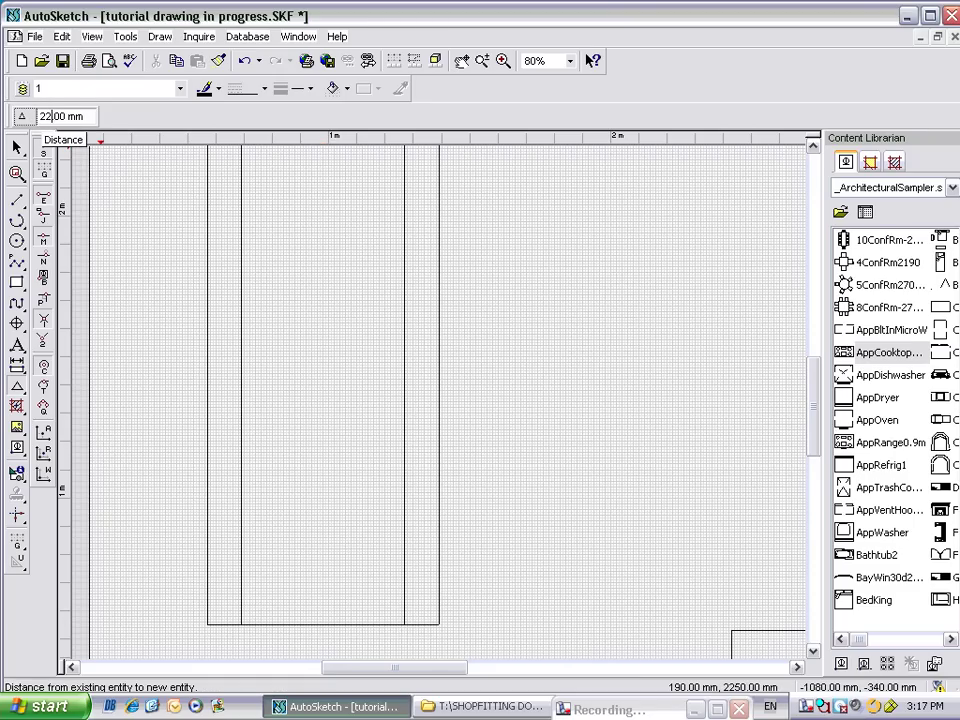
{"action": "key", "text": "Return"}
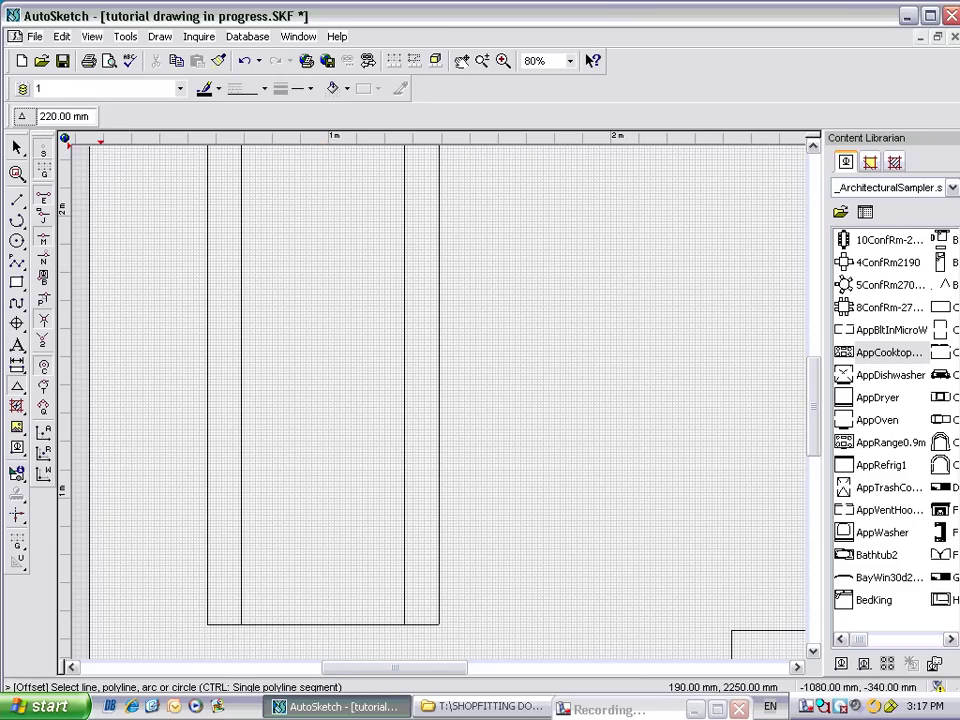
{"action": "left_click", "coordinate": [305, 624]}
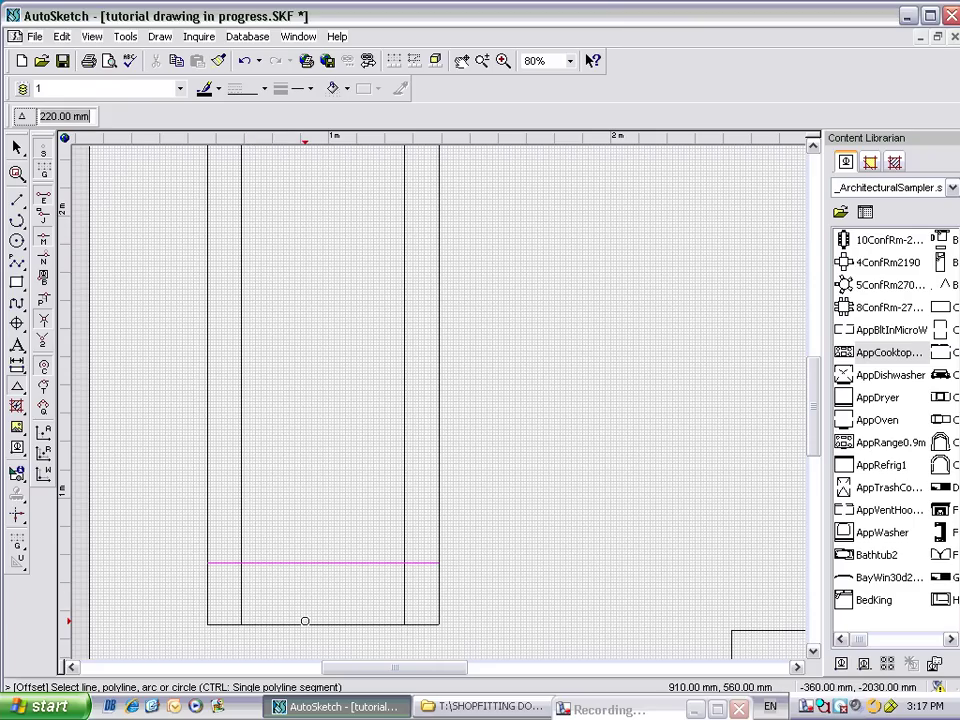
{"action": "key", "text": "Escape"}
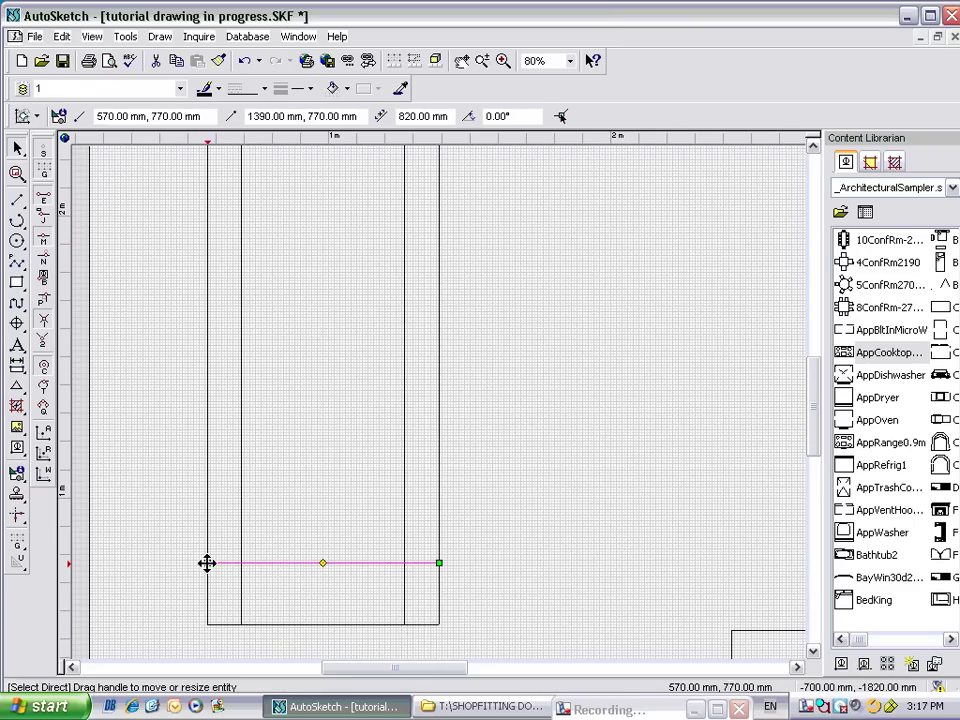
{"action": "left_click_drag", "start_coordinate": [207, 564], "coordinate": [240, 564]}
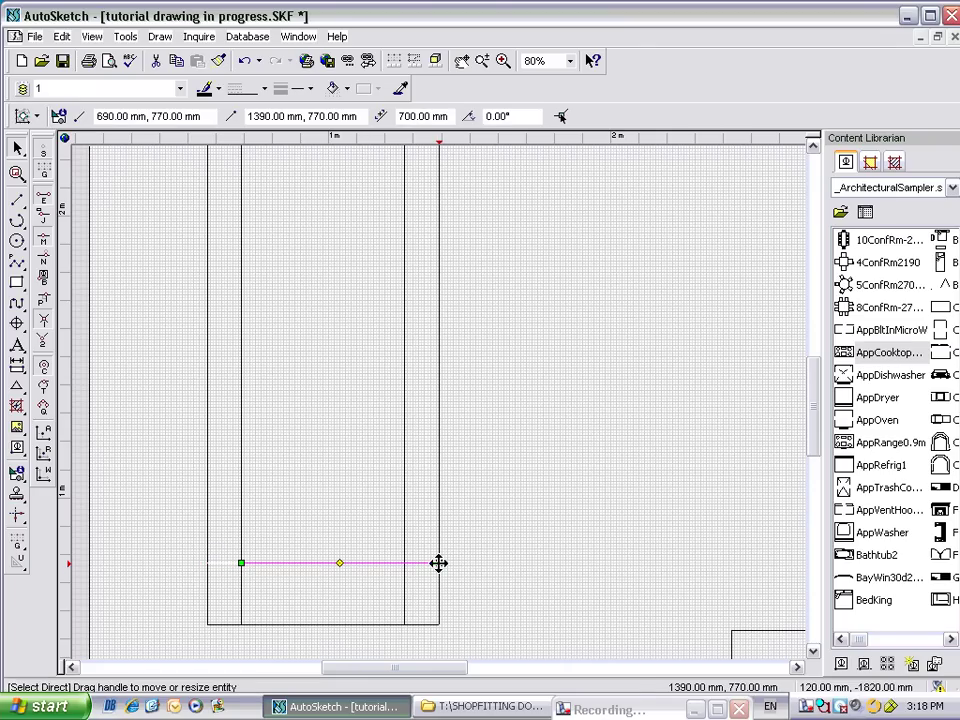
{"action": "left_click_drag", "start_coordinate": [439, 563], "coordinate": [403, 564]}
{"action": "key", "text": "Escape"}
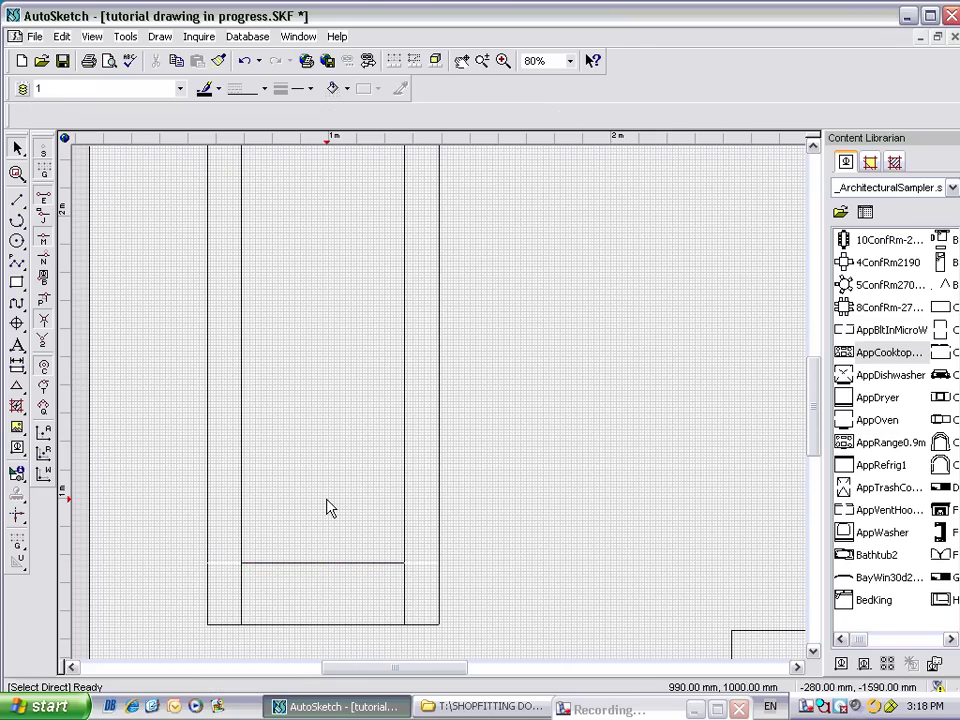
{"action": "scroll", "coordinate": [330, 508], "scroll_direction": "down", "scroll_amount": 2}
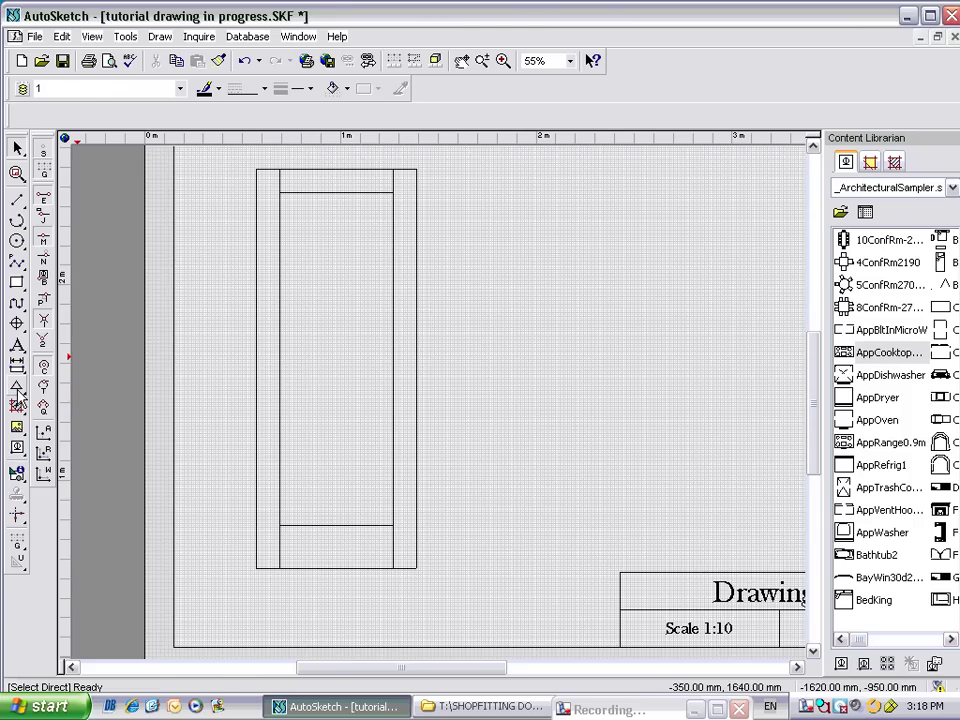
- Offset the bottom rail 580 mm up, then offset that line 180 mm down
{"action": "left_click", "coordinate": [16, 323]}
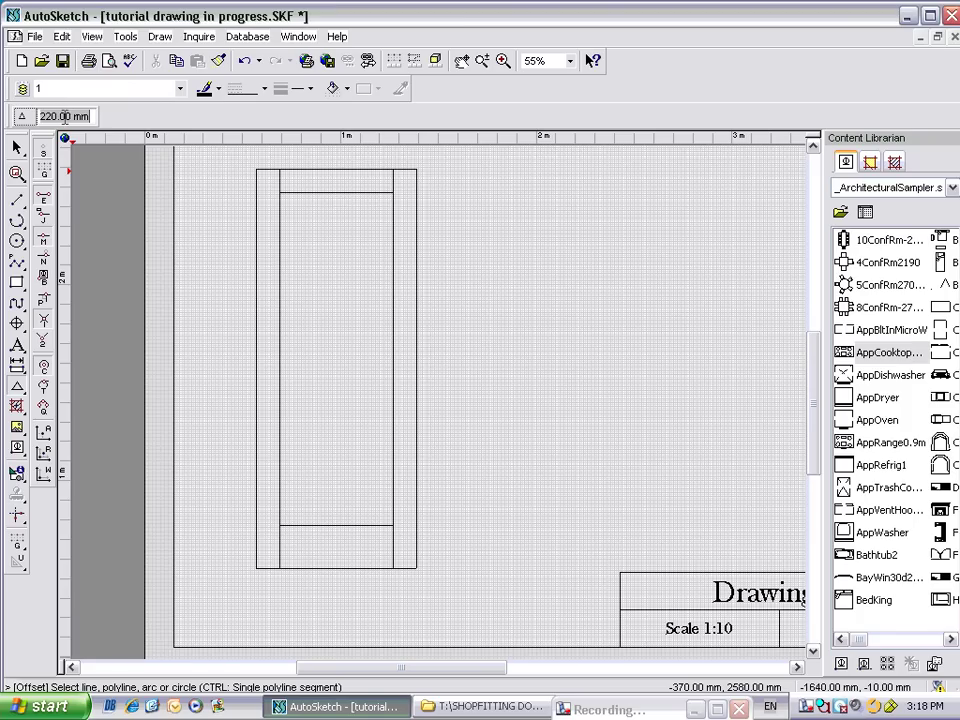
{"action": "left_click", "coordinate": [60, 116]}
{"action": "type", "text": "580"}
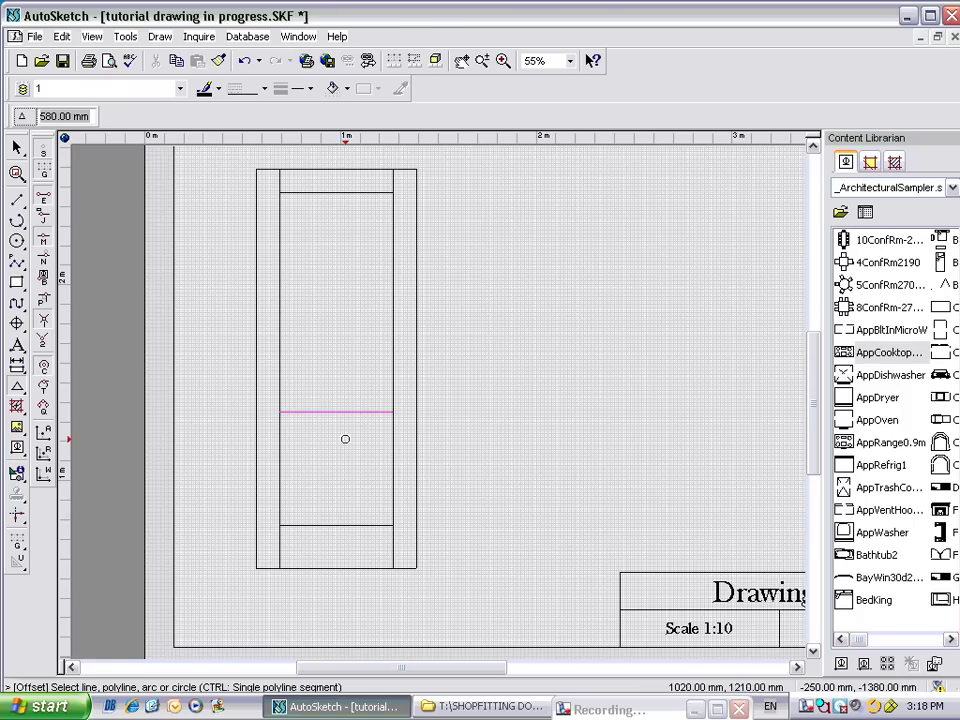
{"action": "left_click", "coordinate": [343, 411]}
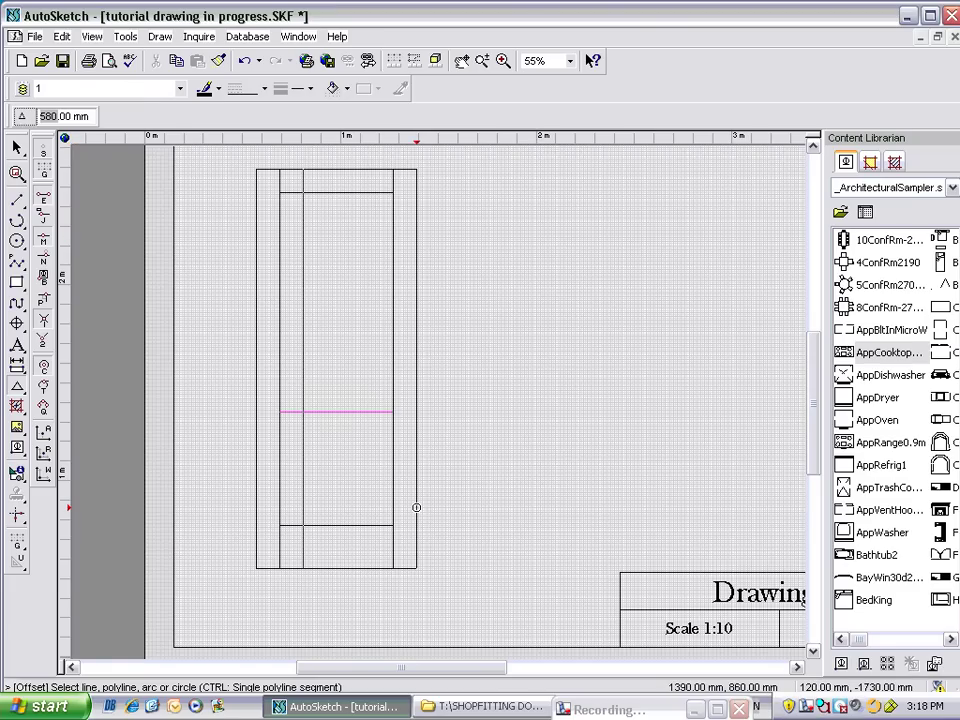
{"action": "type", "text": "18"}
{"action": "left_click", "coordinate": [335, 417]}
- End the offset command and deselect the new mid rail line
{"action": "key", "text": "Escape"}
{"action": "left_click", "coordinate": [363, 390]}
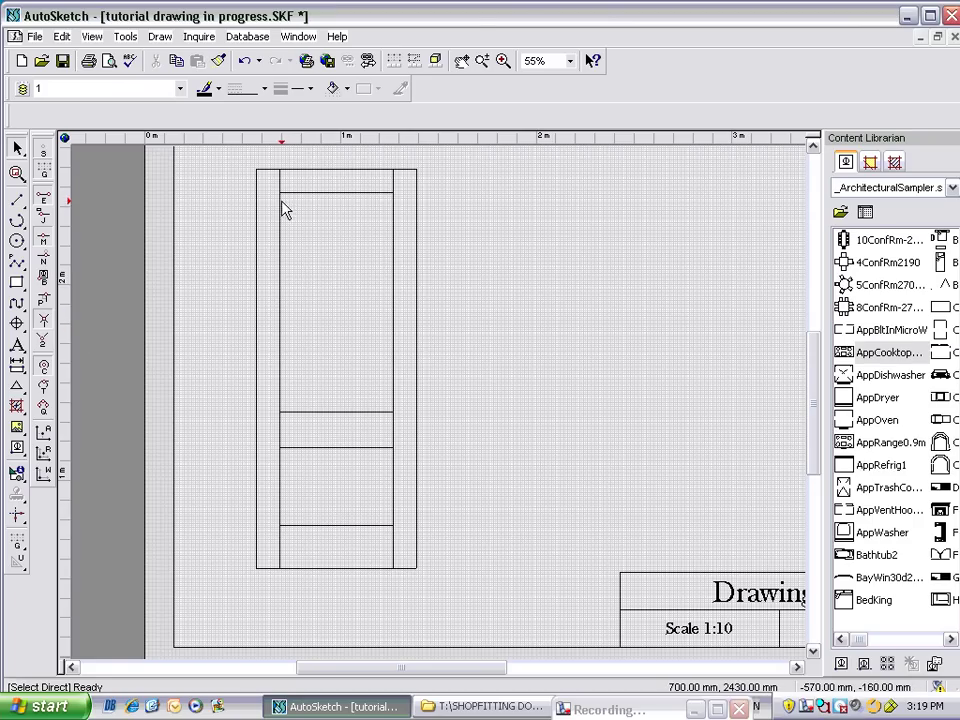
- Set the Offset distance to 30 mm, then cancel and select the lines framing the upper panel
{"action": "left_click", "coordinate": [16, 390]}
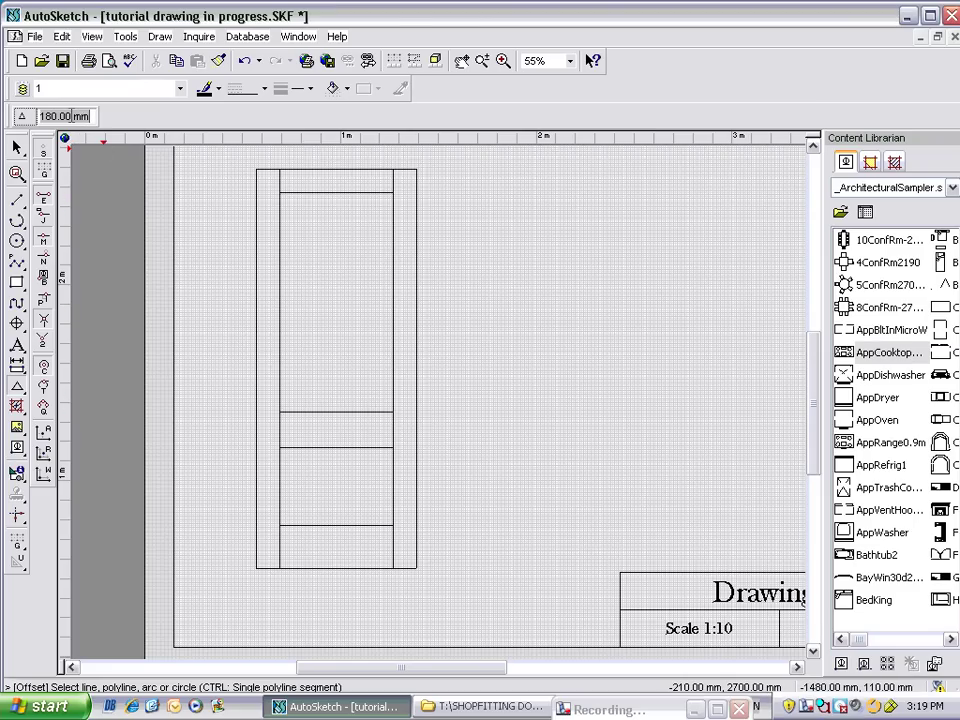
{"action": "type", "text": "3"}
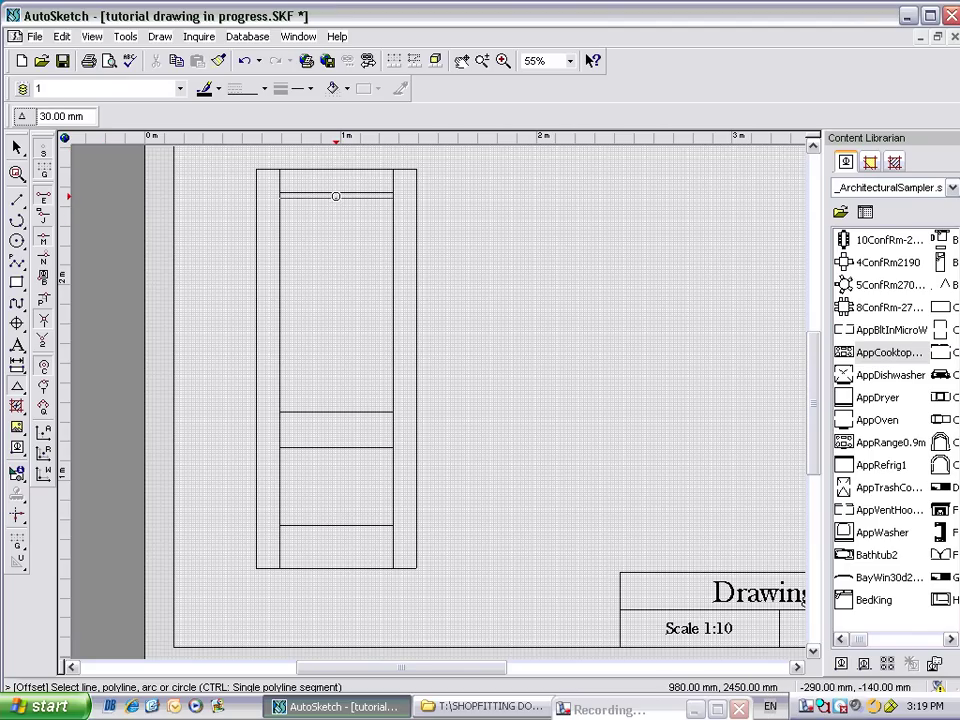
{"action": "left_click", "coordinate": [336, 196]}
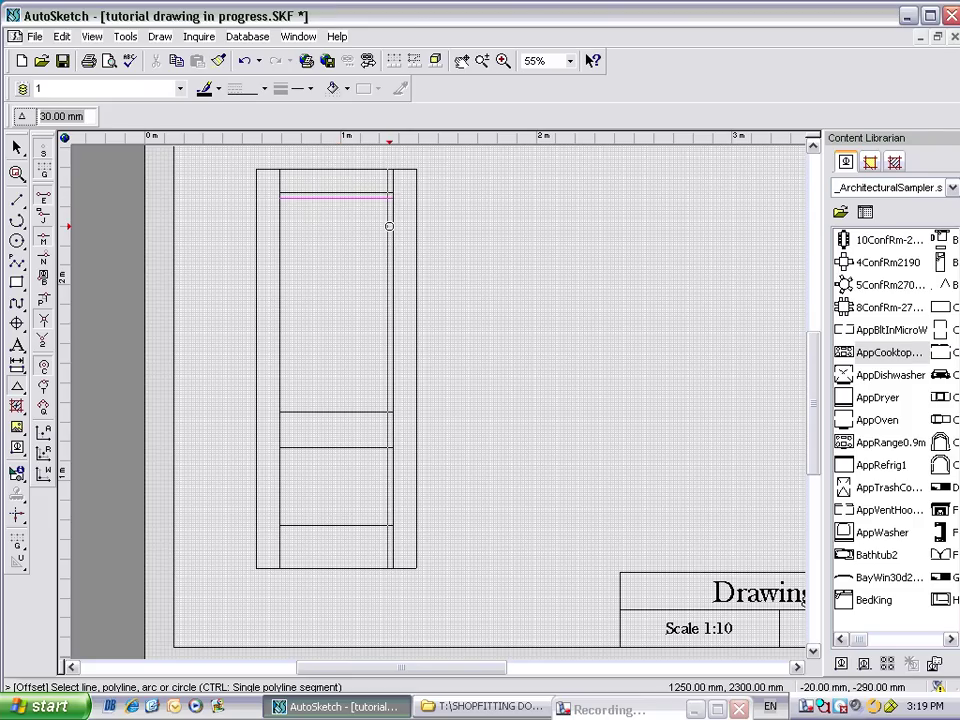
{"action": "key", "text": "Escape"}
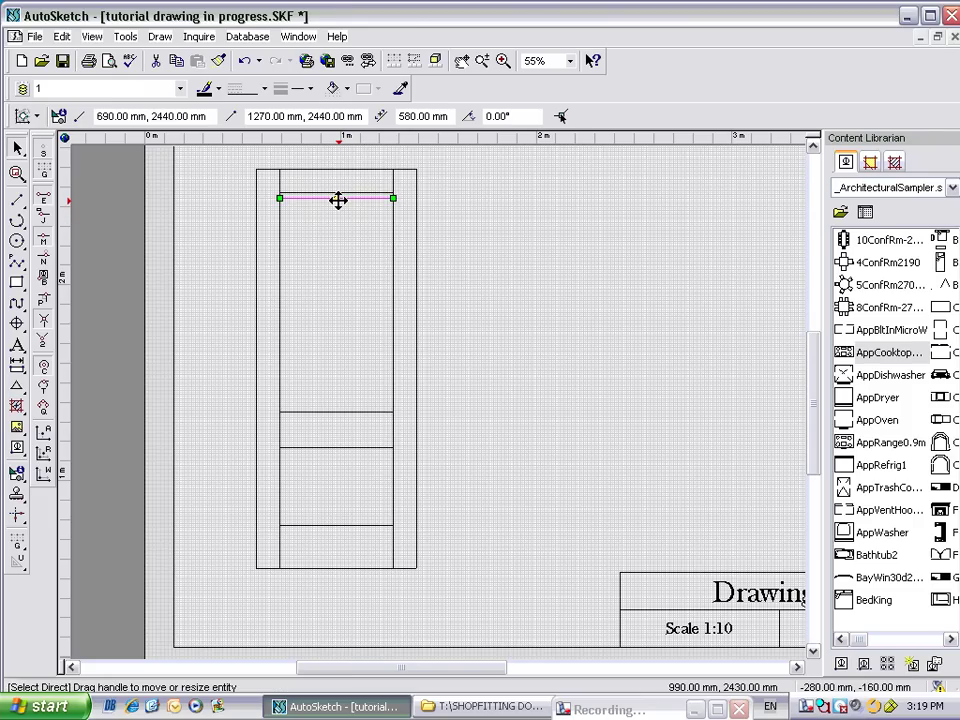
{"action": "key", "text": "Escape"}
{"action": "left_click_drag", "start_coordinate": [273, 192], "coordinate": [405, 429]}
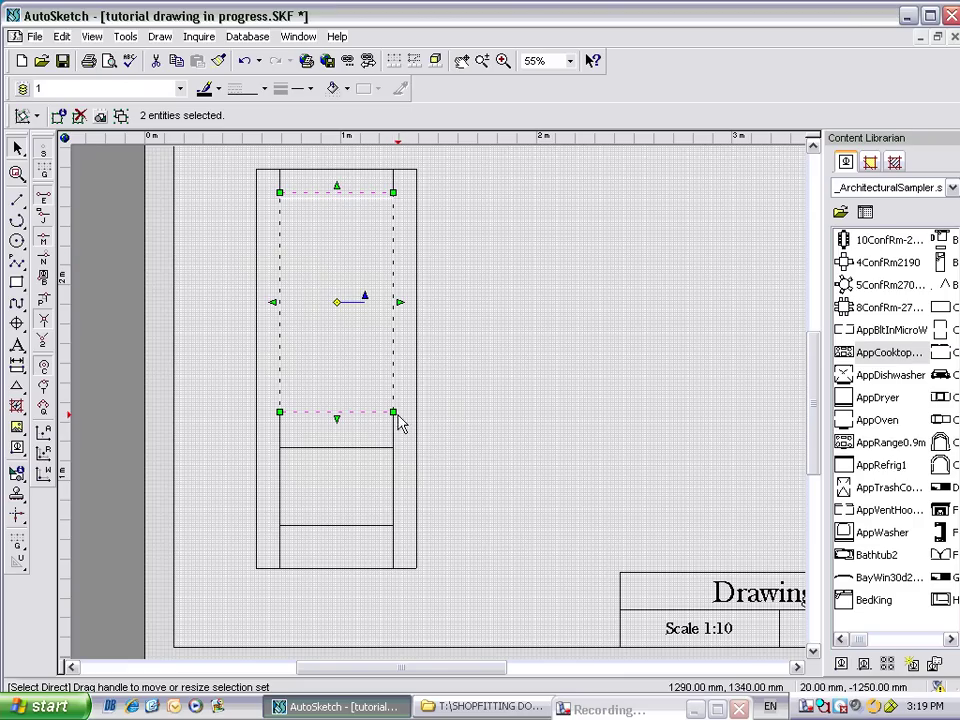
{"action": "left_click", "coordinate": [16, 385]}
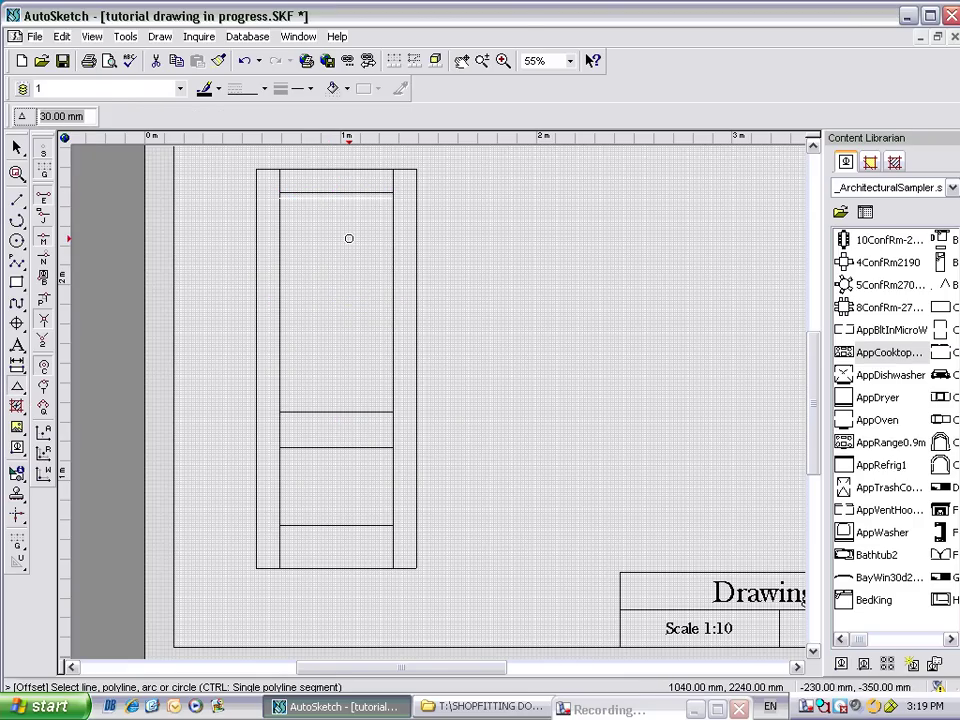
{"action": "key", "text": "Escape"}
{"action": "left_click_drag", "start_coordinate": [274, 183], "coordinate": [405, 429]}
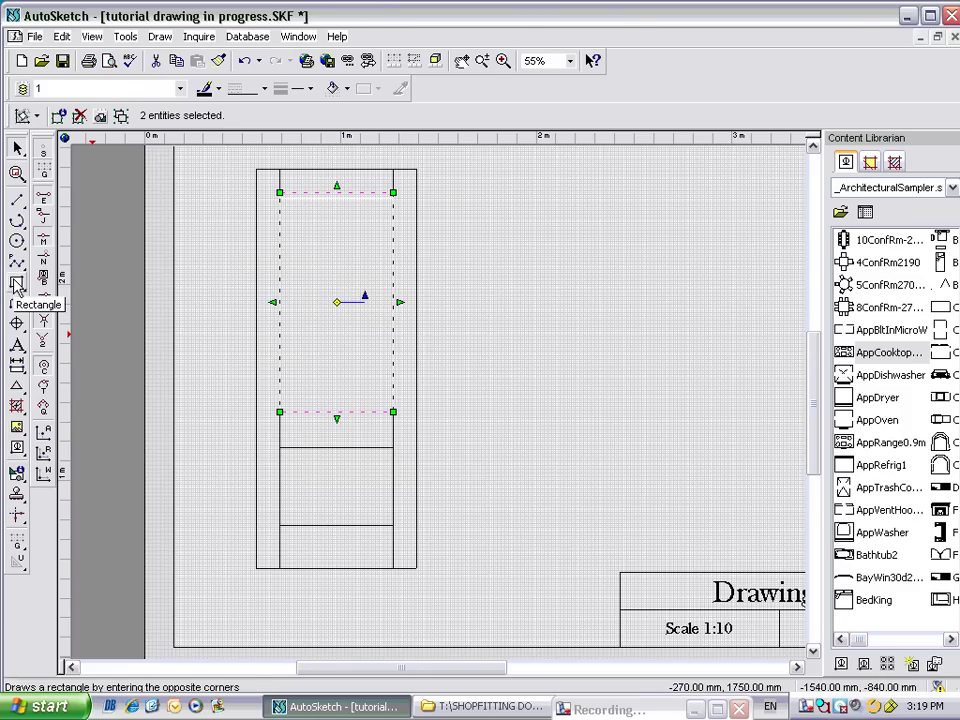
- Draw a rectangle over the upper panel opening and offset it 30 mm inward
{"action": "left_click", "coordinate": [17, 284]}
{"action": "left_click", "coordinate": [280, 193]}
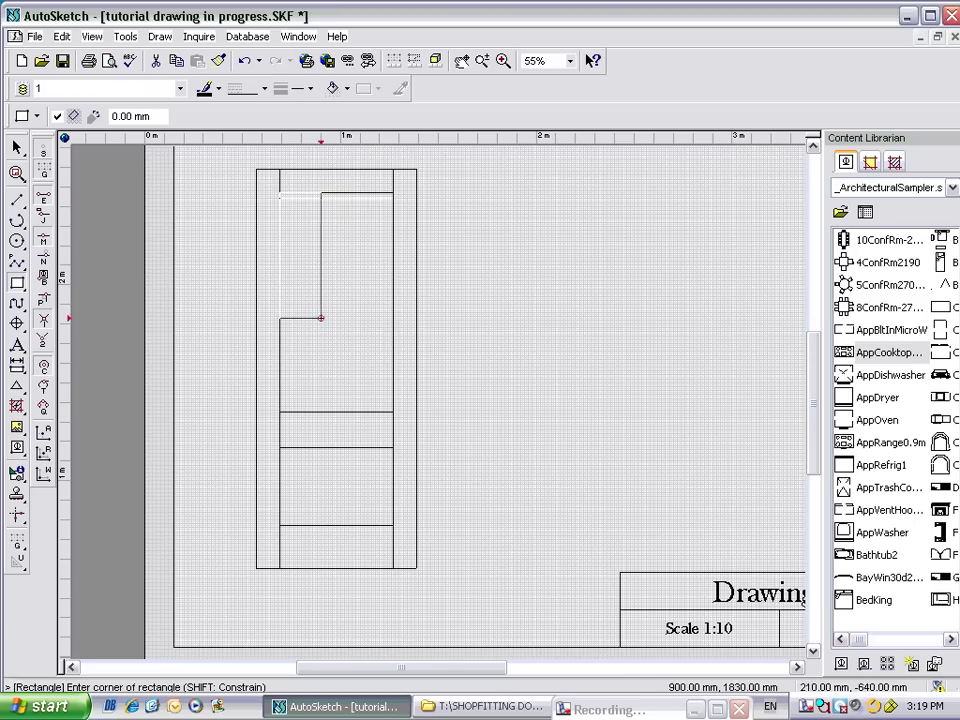
{"action": "left_click", "coordinate": [393, 412]}
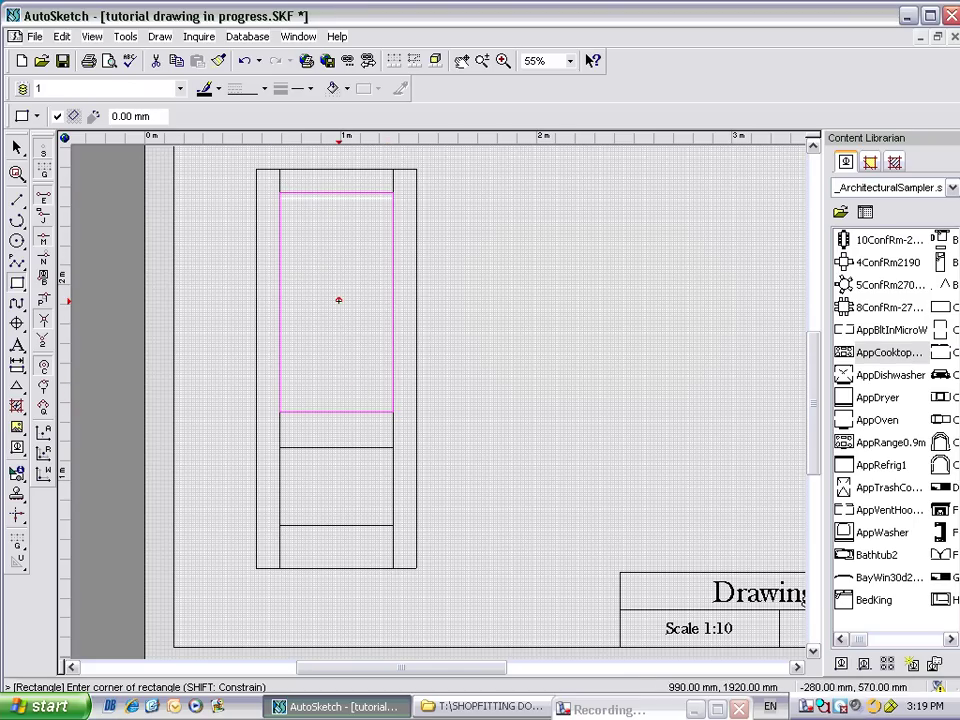
{"action": "key", "text": "Escape"}
{"action": "left_click", "coordinate": [43, 320]}
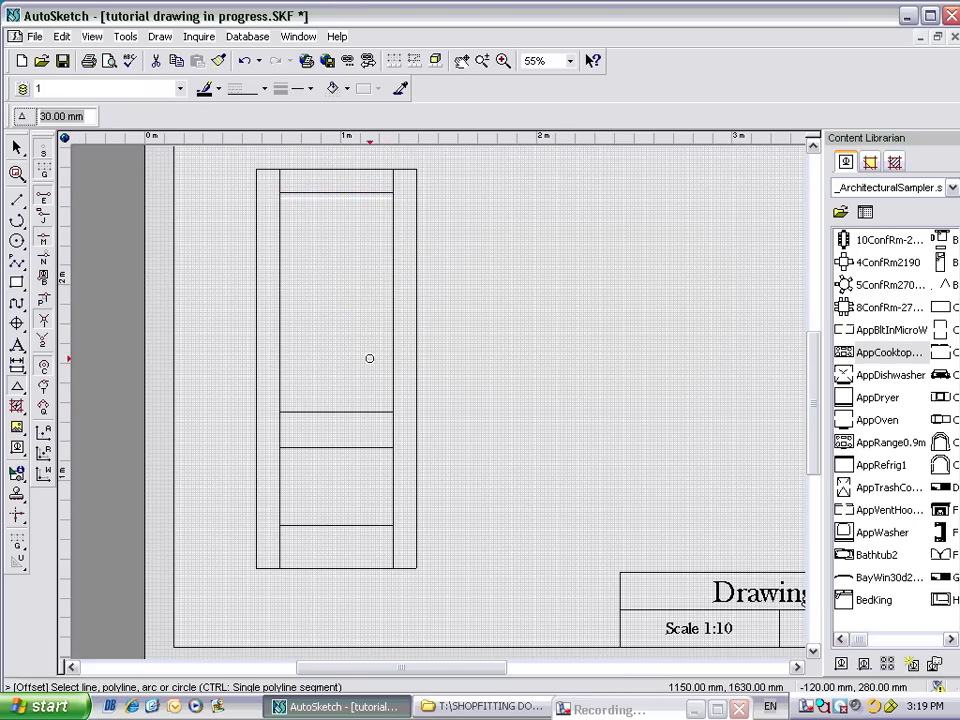
{"action": "left_click", "coordinate": [371, 358]}
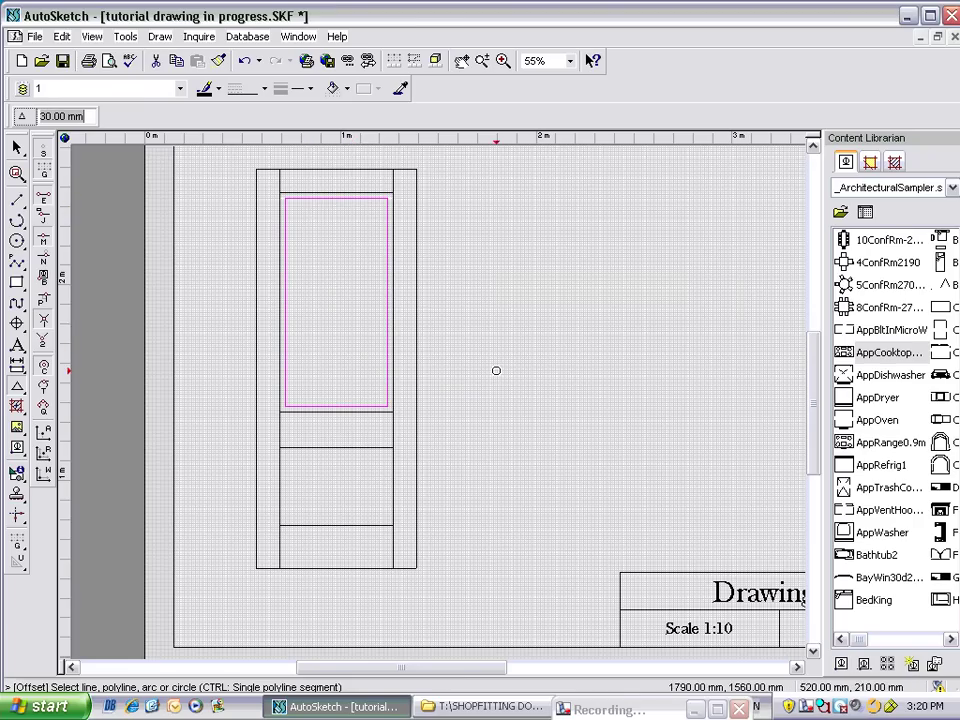
- Draw a rectangle over the lower panel opening and offset it 30 mm inward
{"action": "left_click", "coordinate": [17, 285]}
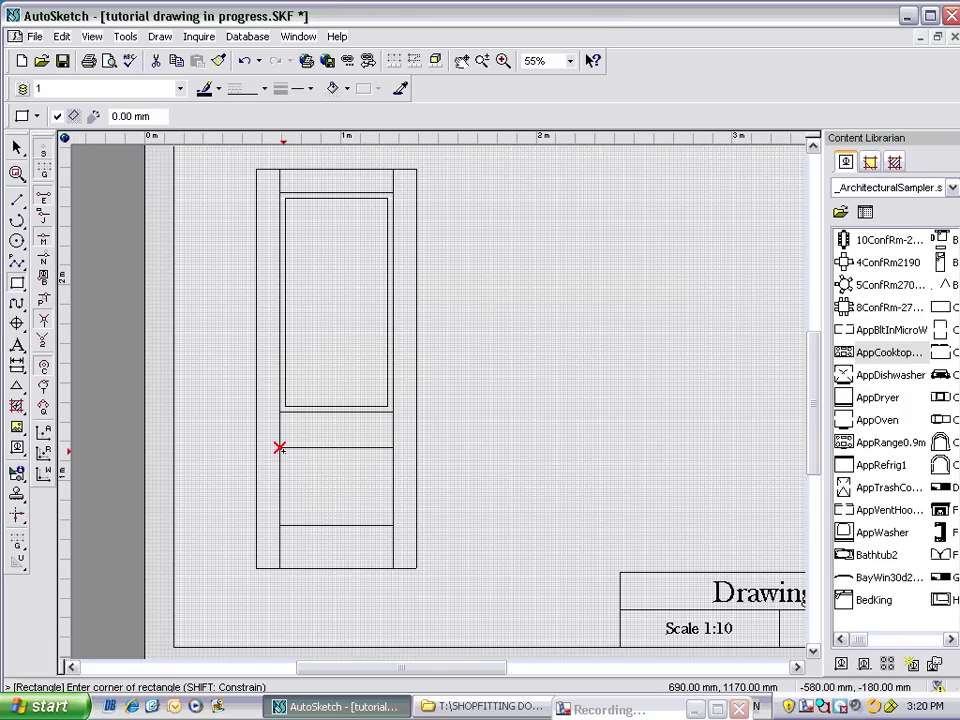
{"action": "left_click", "coordinate": [280, 448]}
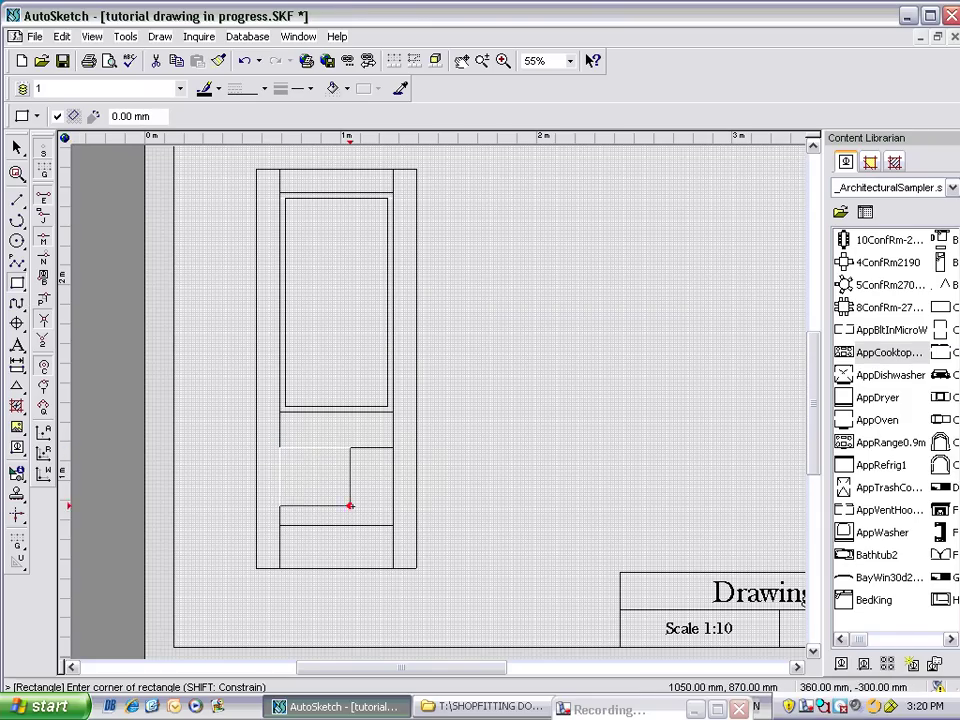
{"action": "left_click", "coordinate": [393, 525]}
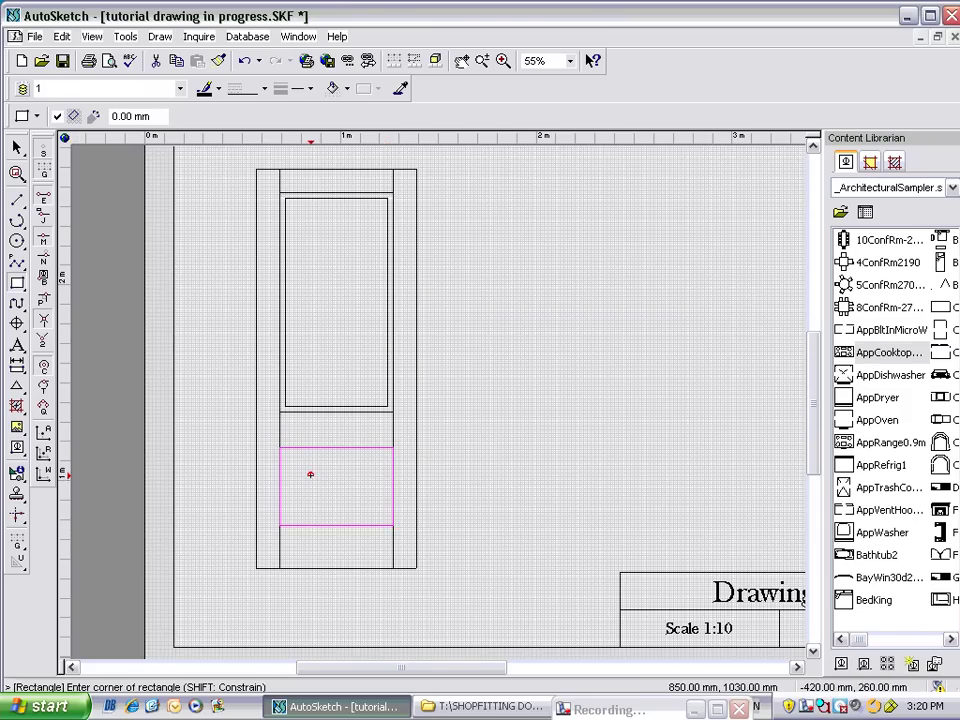
{"action": "left_click", "coordinate": [17, 386]}
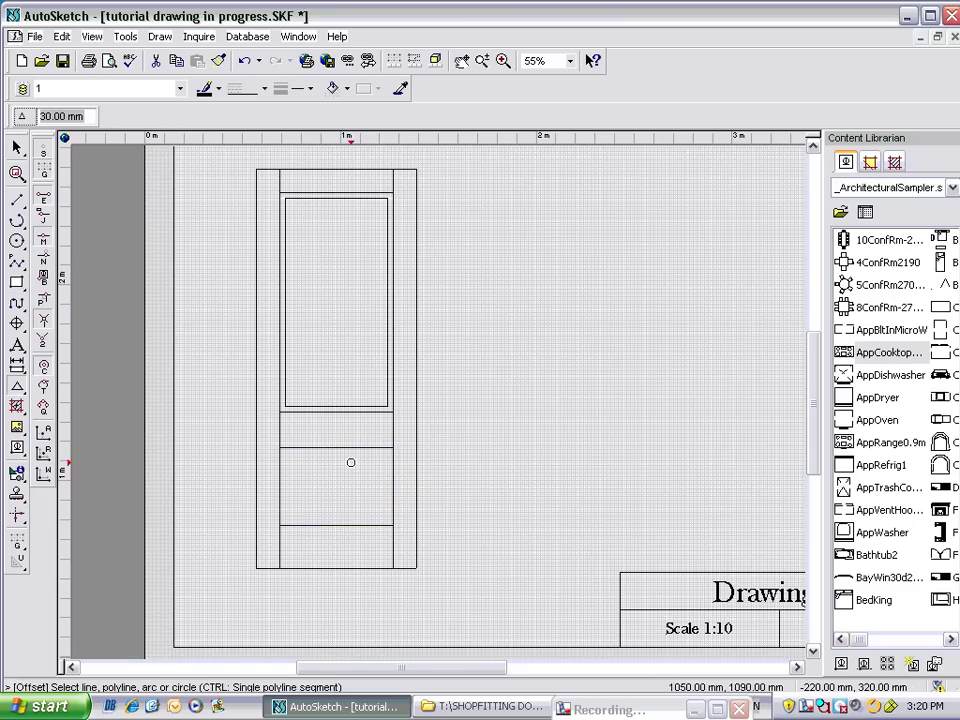
{"action": "left_click", "coordinate": [346, 452]}
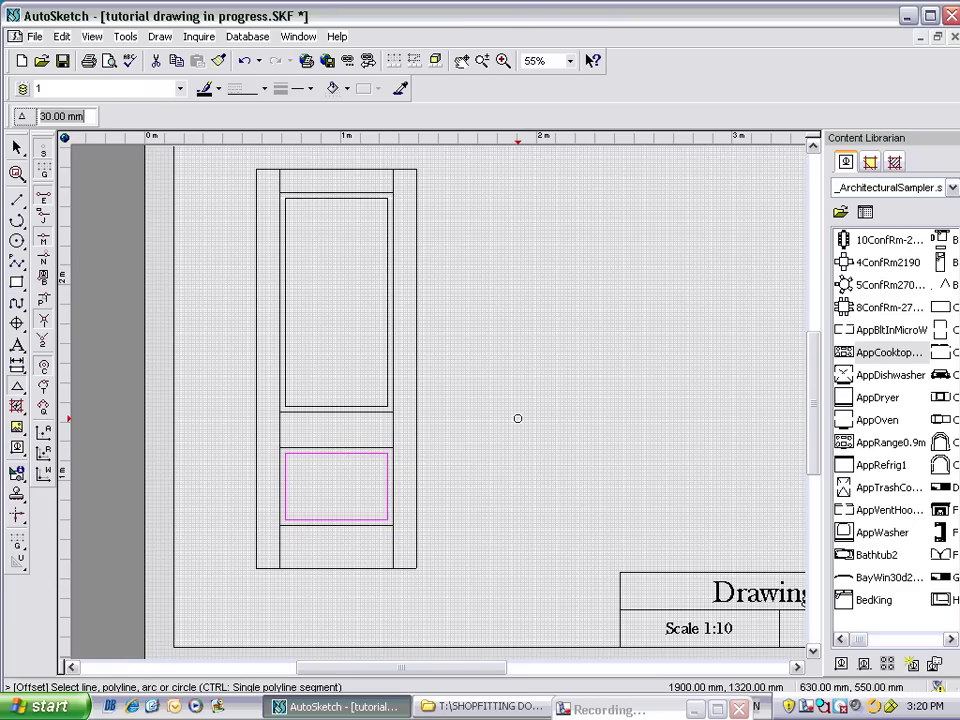
{"action": "key", "text": "Escape"}
{"action": "key", "text": "Escape"}
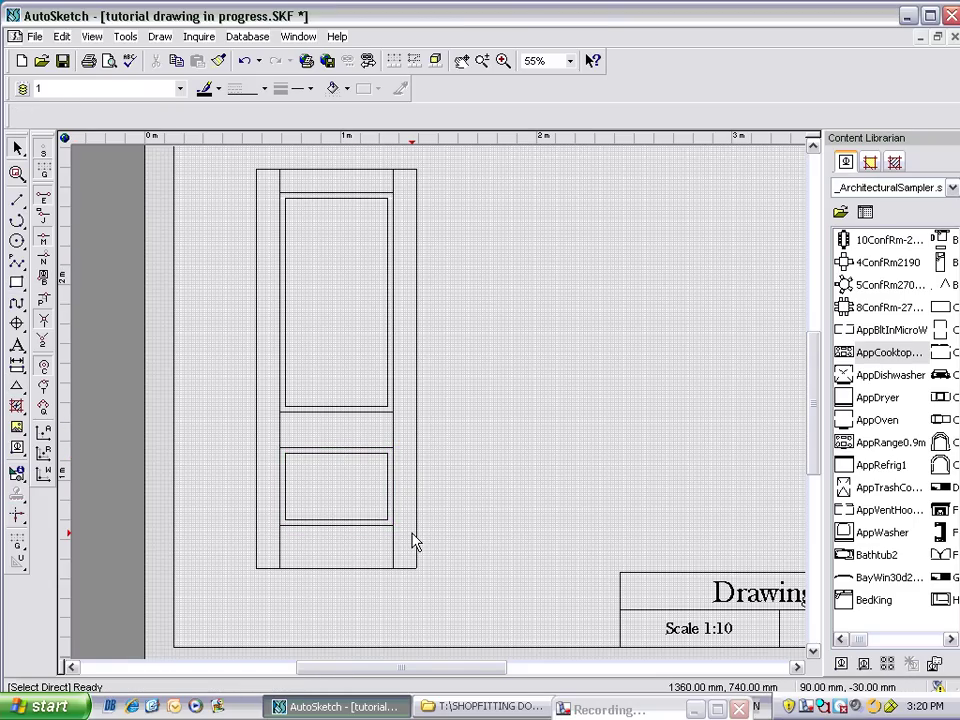
- Draw the lower panel's four 45° mitre lines from its corners to the moulding corners
{"action": "scroll", "coordinate": [415, 541], "scroll_direction": "up", "scroll_amount": 1}
{"action": "scroll", "coordinate": [415, 541], "scroll_direction": "up", "scroll_amount": 3}
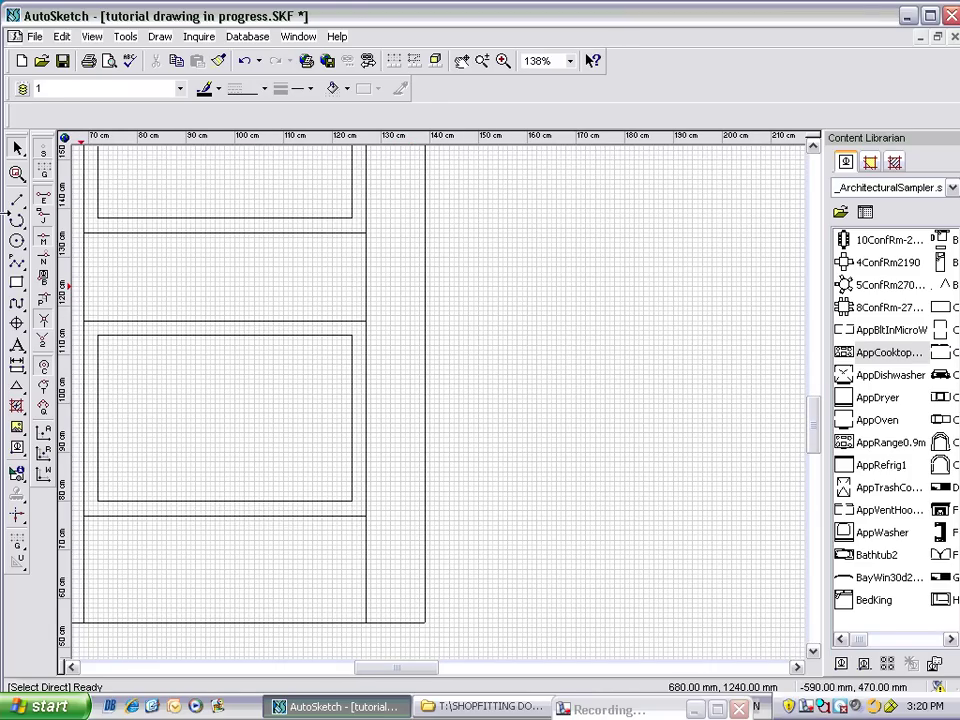
{"action": "left_click", "coordinate": [16, 201]}
{"action": "left_click", "coordinate": [352, 500]}
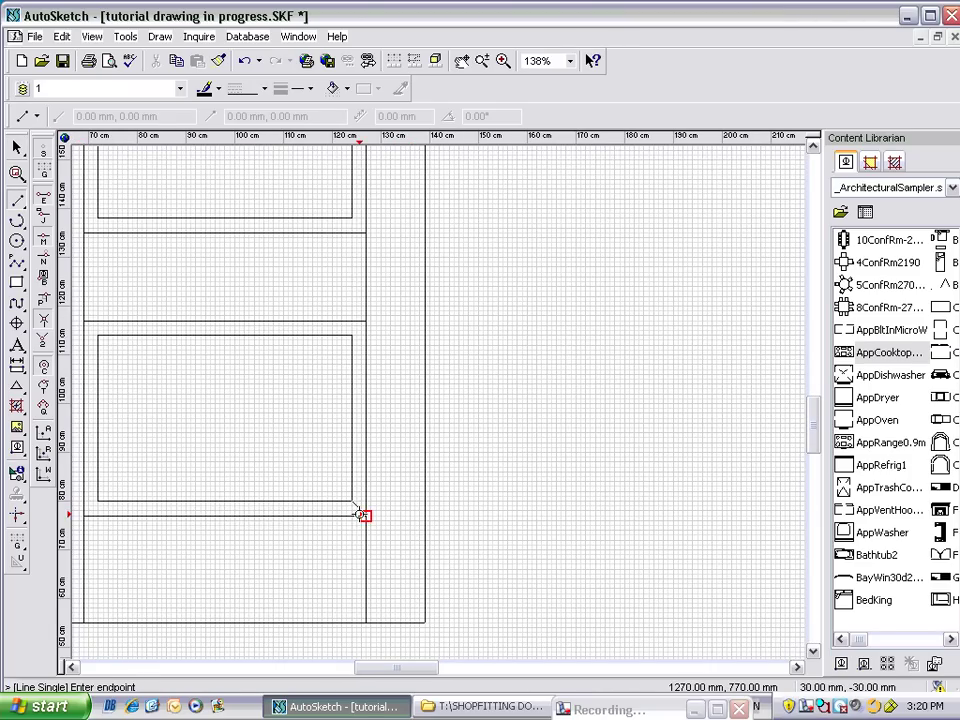
{"action": "left_click", "coordinate": [366, 516]}
{"action": "left_click", "coordinate": [352, 336]}
{"action": "left_click", "coordinate": [366, 321]}
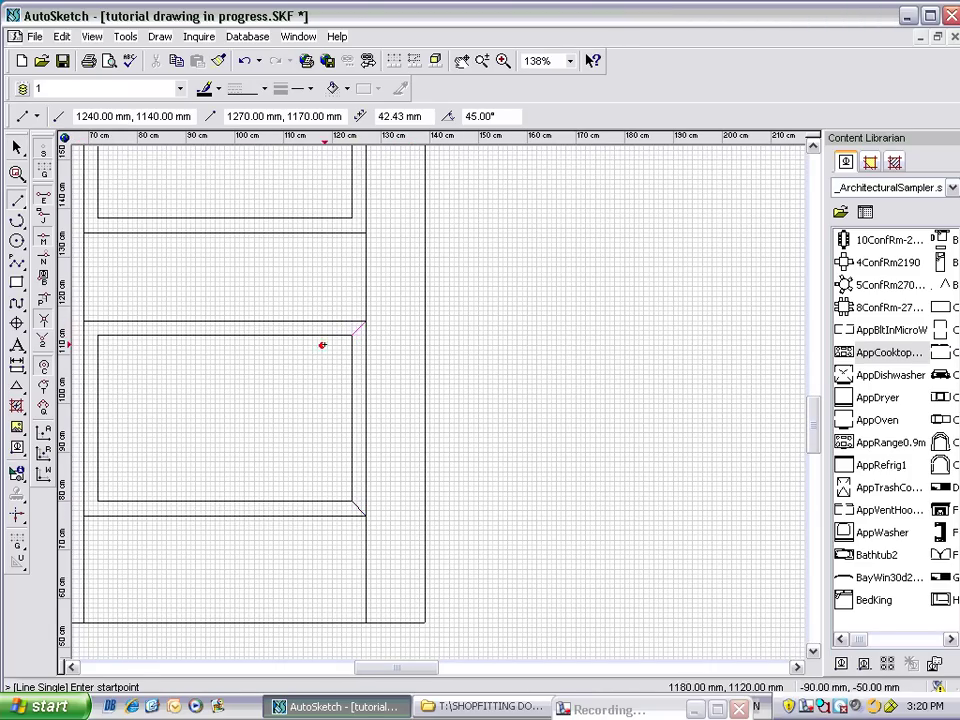
{"action": "left_click", "coordinate": [84, 321]}
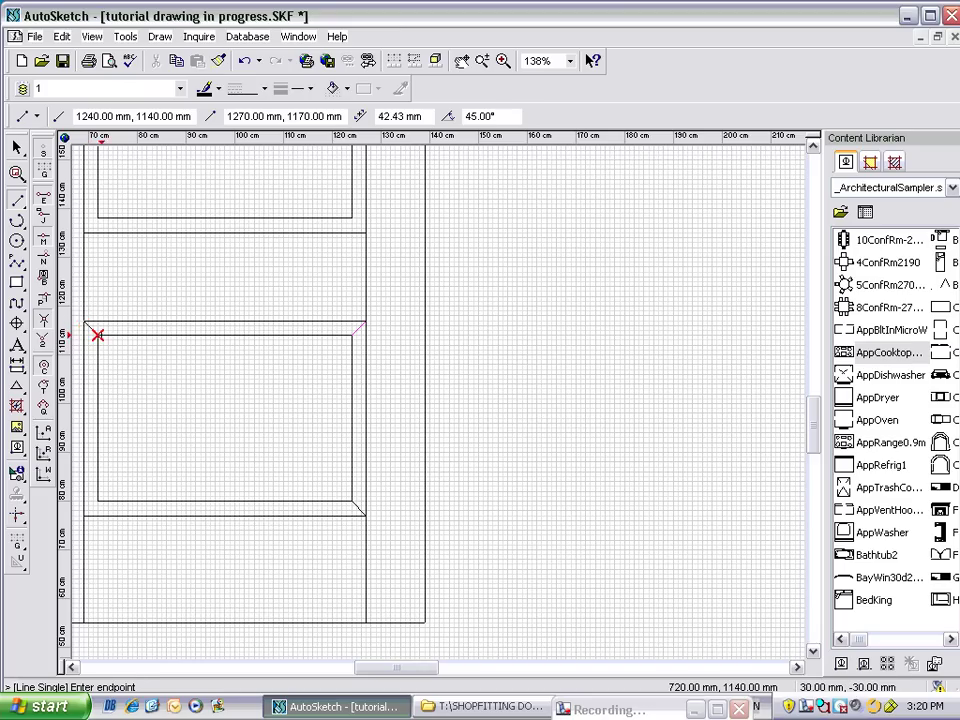
{"action": "left_click", "coordinate": [98, 336]}
{"action": "left_click", "coordinate": [98, 500]}
{"action": "left_click", "coordinate": [84, 516]}
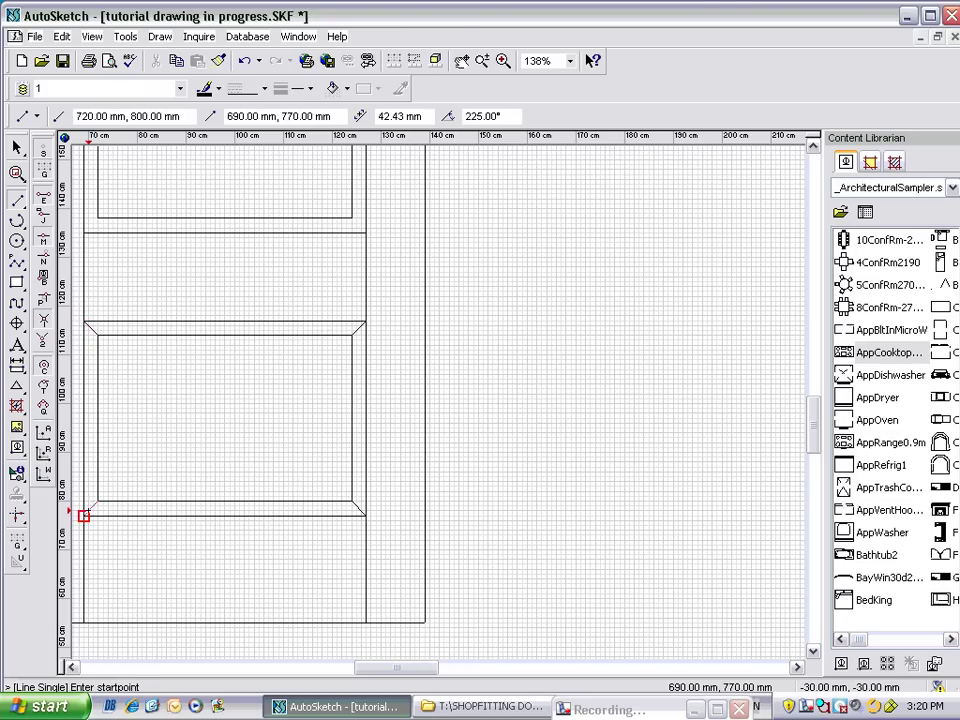
- Draw the upper panel's four 42.43 mm mitre lines joining panel and moulding corners
{"action": "left_click", "coordinate": [812, 148]}
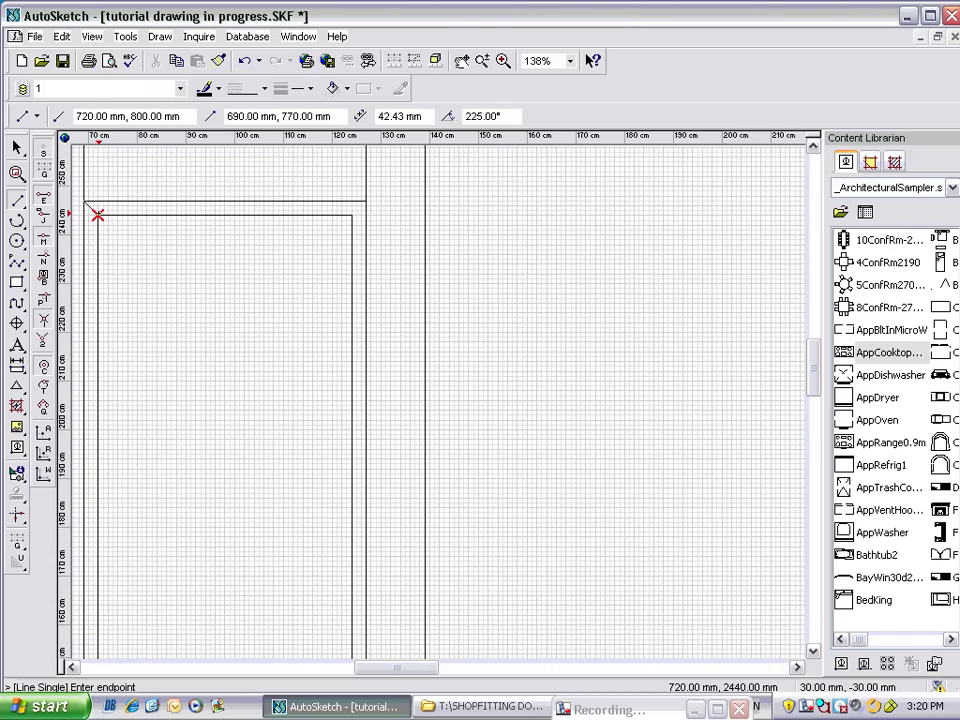
{"action": "left_click", "coordinate": [97, 214]}
{"action": "left_click", "coordinate": [352, 213]}
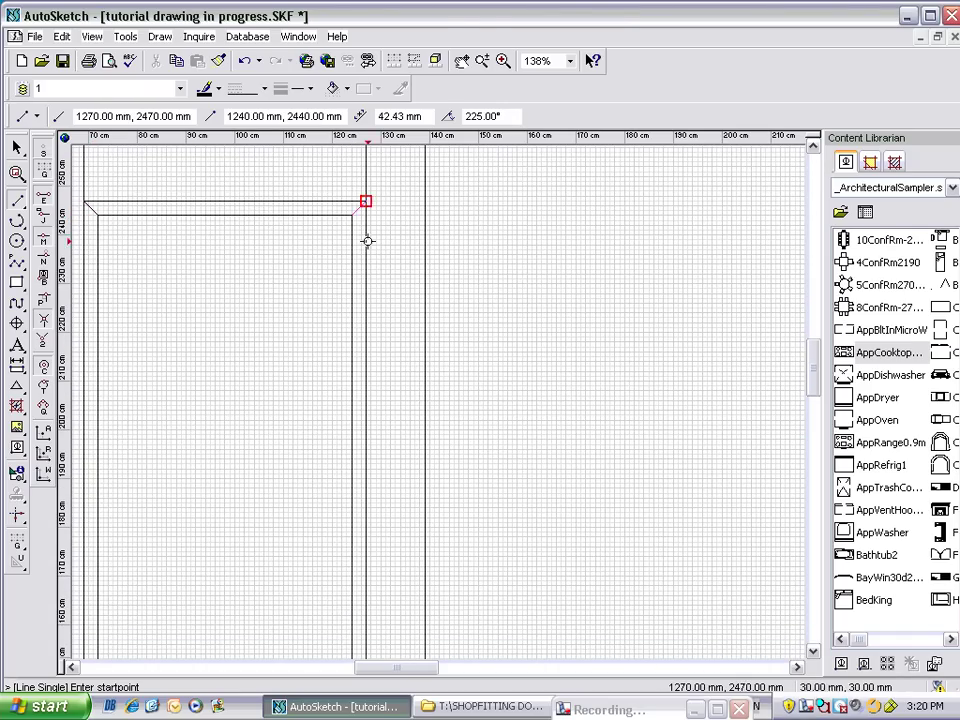
{"action": "scroll", "coordinate": [467, 597], "scroll_direction": "down", "scroll_amount": 4}
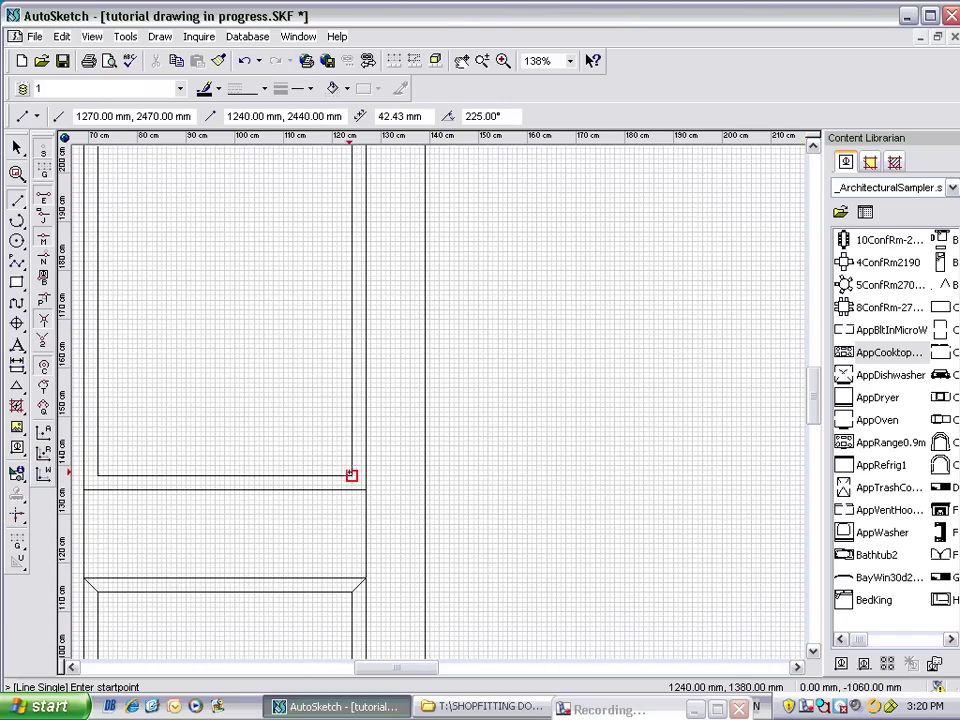
{"action": "left_click", "coordinate": [352, 475]}
{"action": "left_click", "coordinate": [365, 489]}
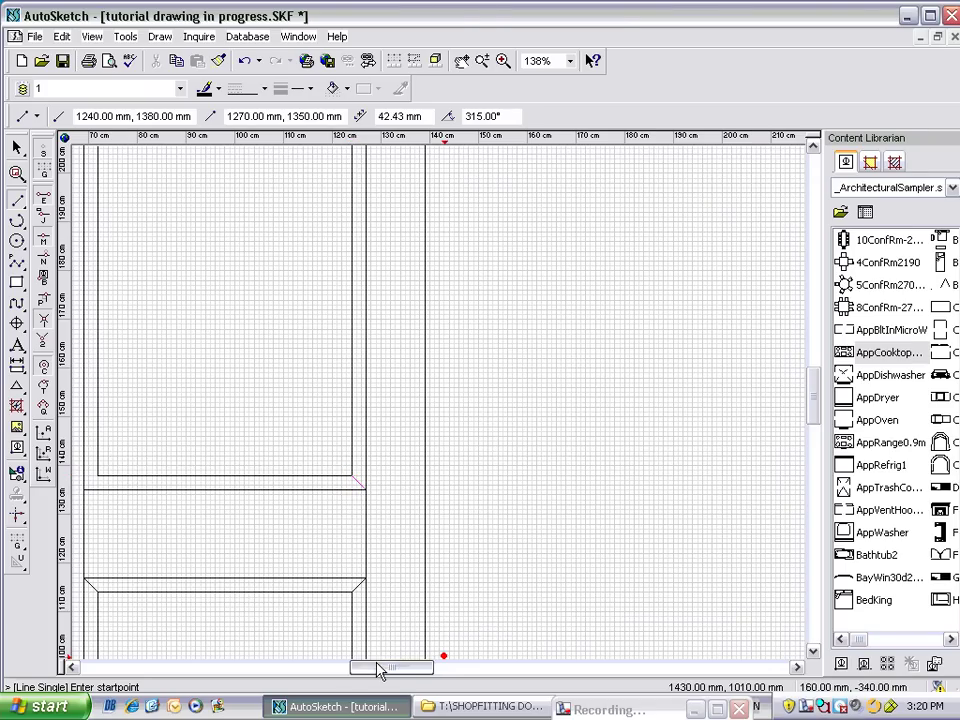
{"action": "scroll", "coordinate": [443, 656], "scroll_direction": "left", "scroll_amount": 3}
{"action": "left_click", "coordinate": [230, 489]}
{"action": "left_click", "coordinate": [230, 489]}
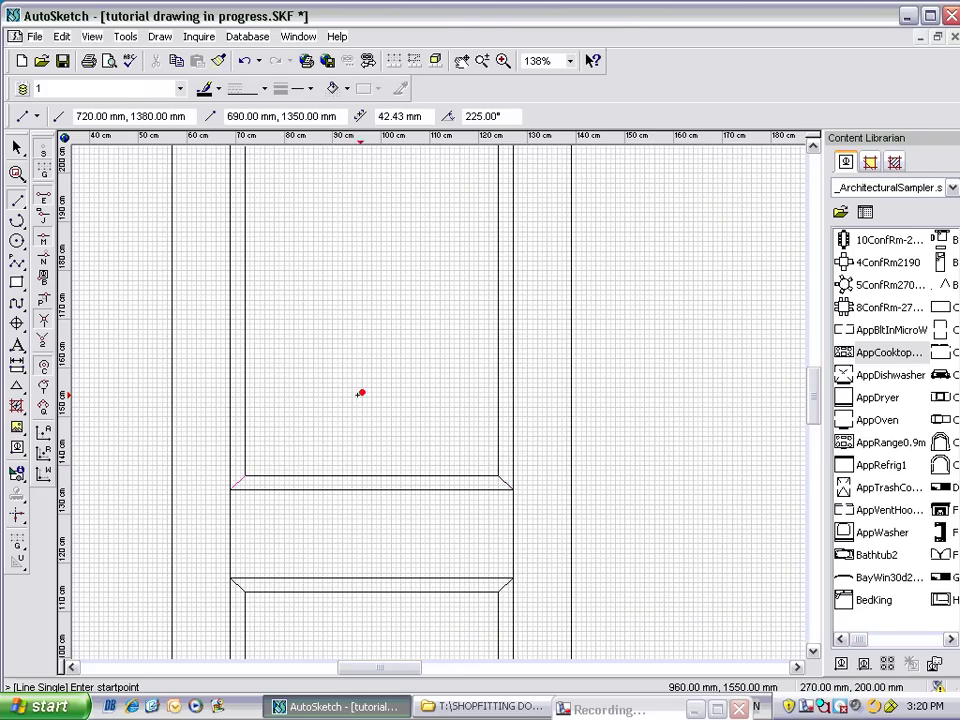
{"action": "scroll", "coordinate": [340, 393], "scroll_direction": "down", "scroll_amount": 5}
{"action": "key", "text": "Escape"}
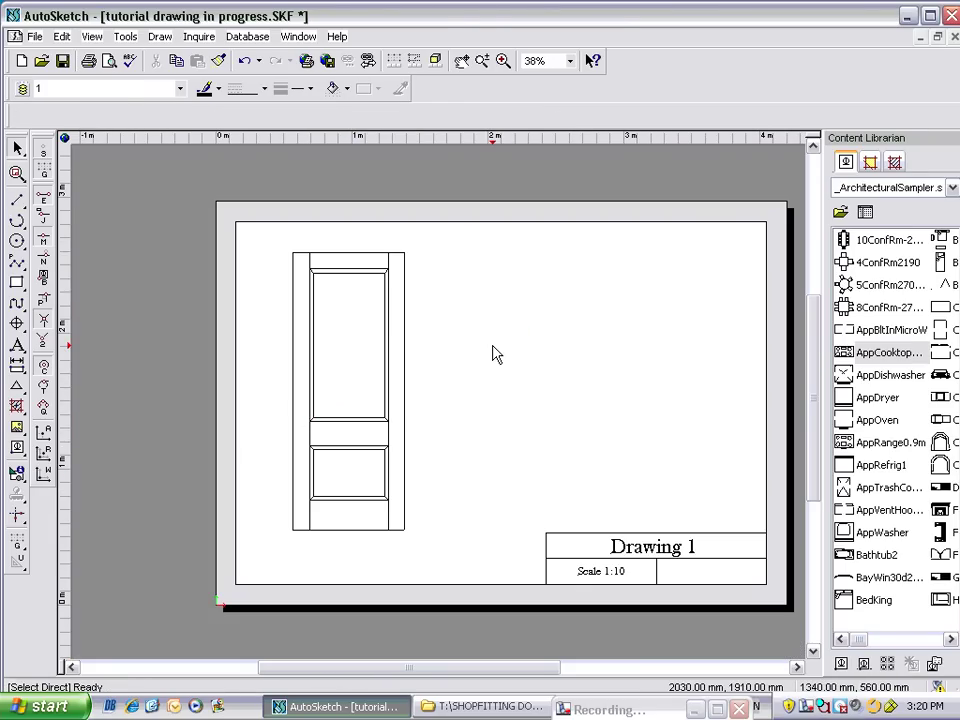
{"action": "scroll", "coordinate": [371, 345], "scroll_direction": "up", "scroll_amount": 1}
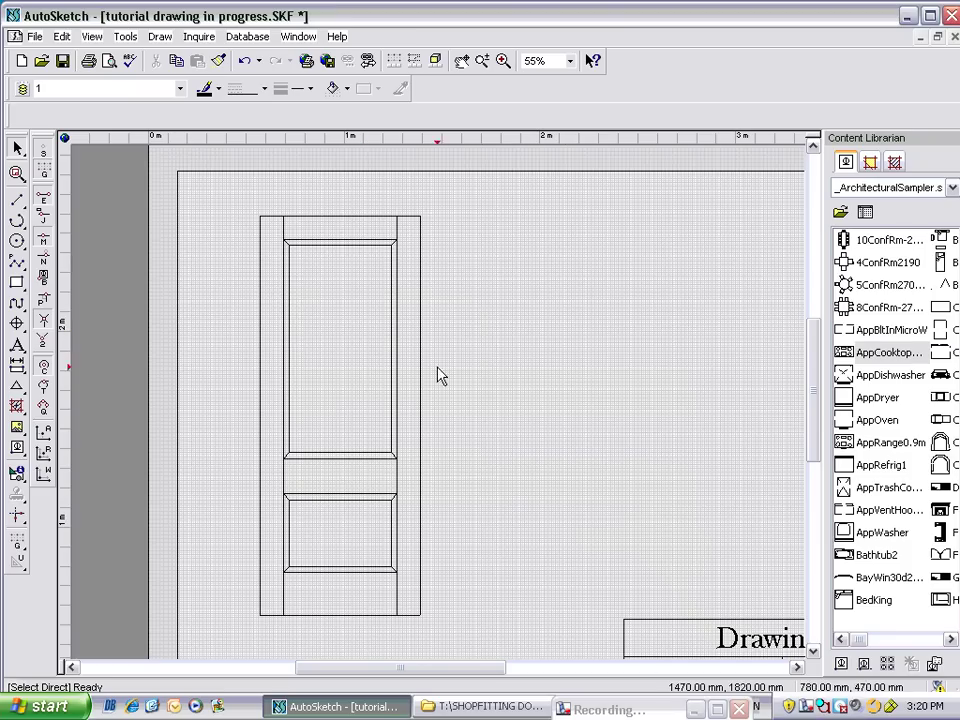